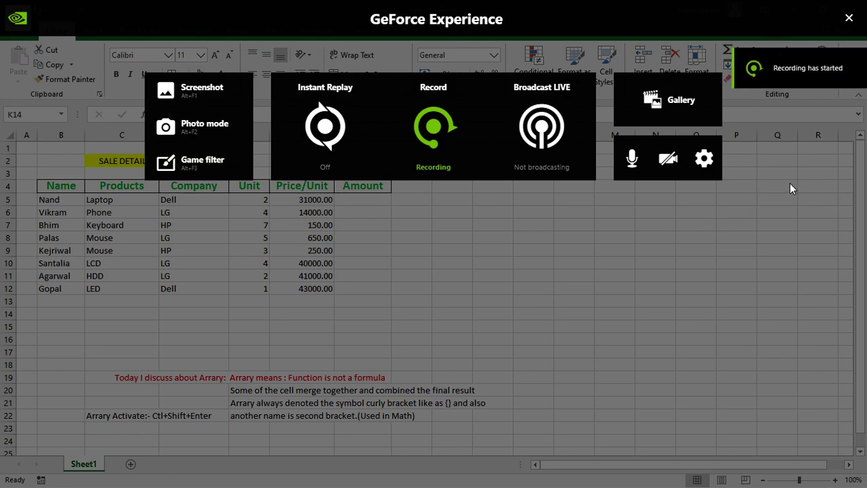
# Step: Enter =E5*F5 in G5 so the first row's Amount shows 62000
pyautogui.click(849, 18)
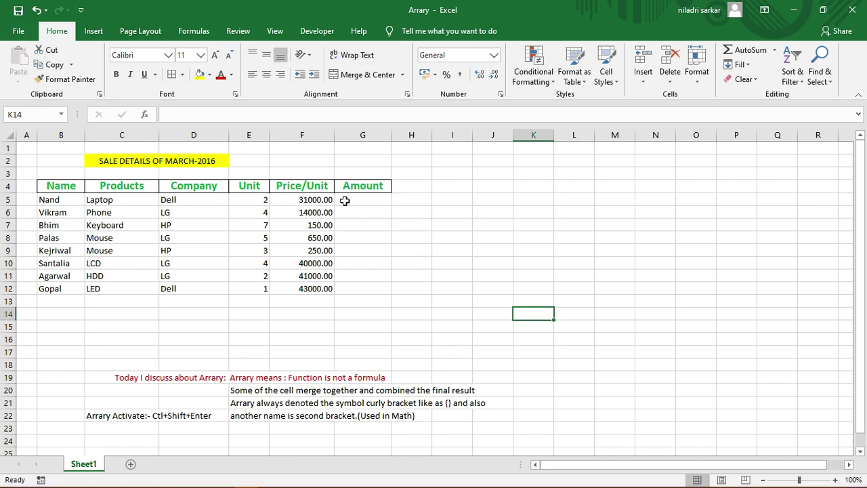
pyautogui.click(346, 200)
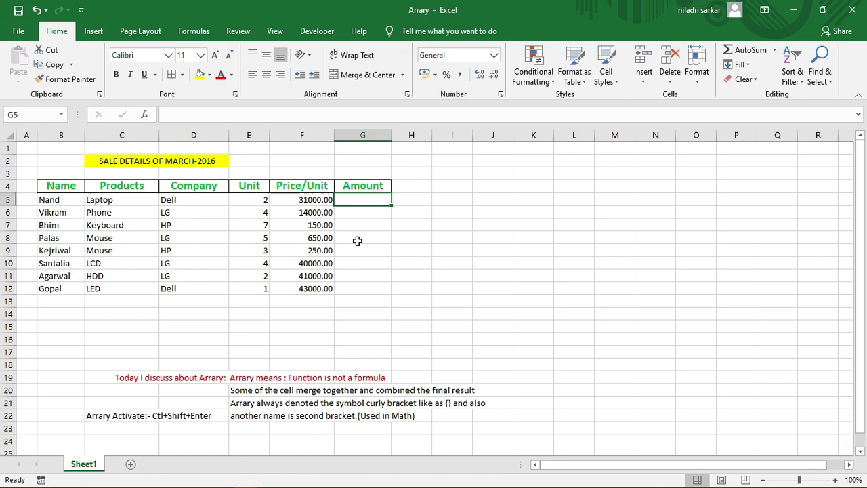
pyautogui.click(246, 202)
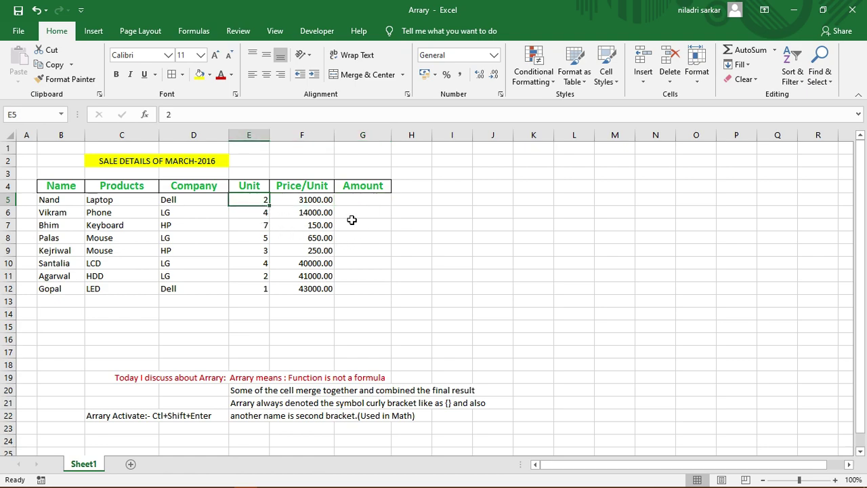
pyautogui.click(352, 200)
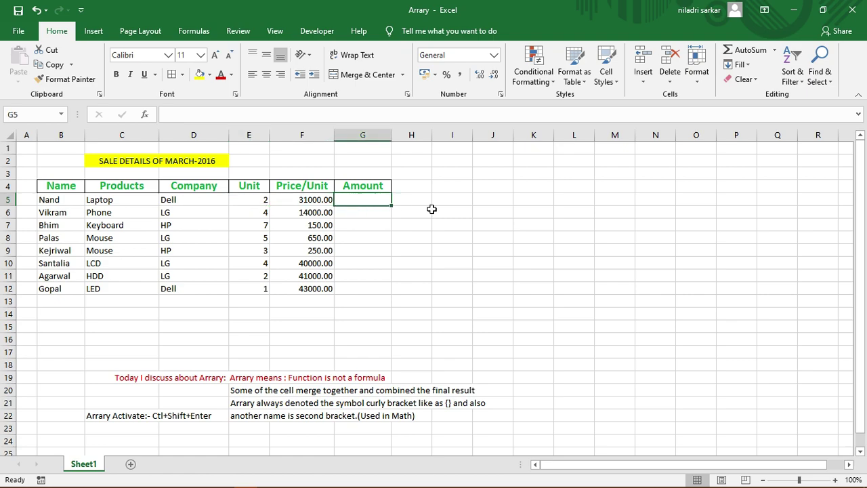
pyautogui.write('=')
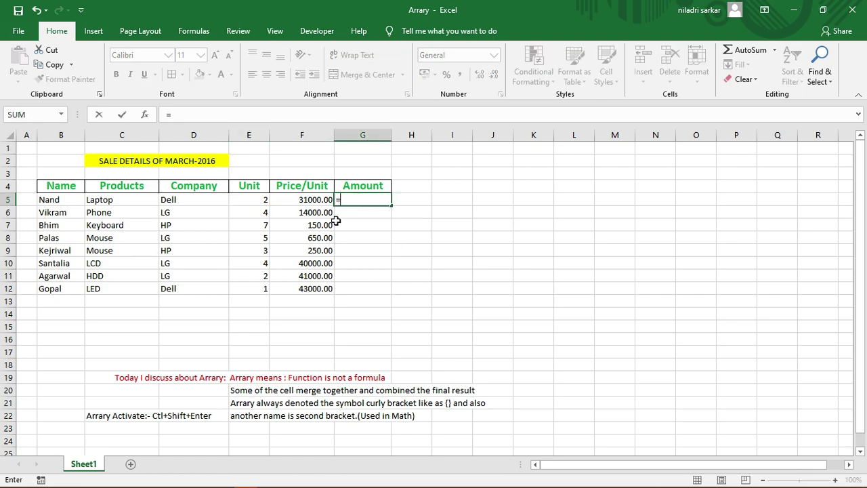
pyautogui.click(246, 197)
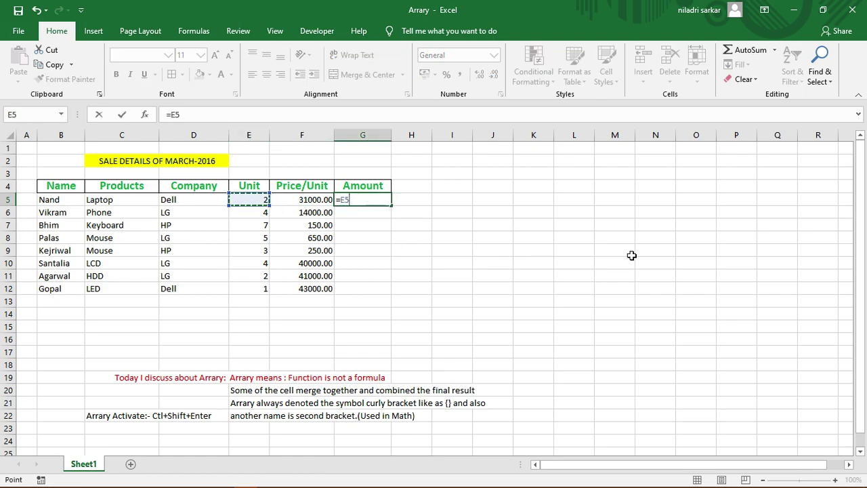
pyautogui.write('*')
pyautogui.click(297, 201)
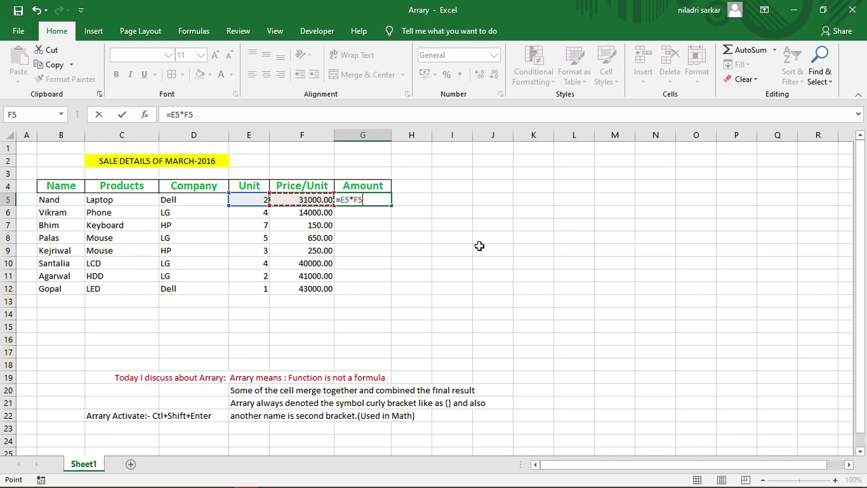
pyautogui.press('Return')
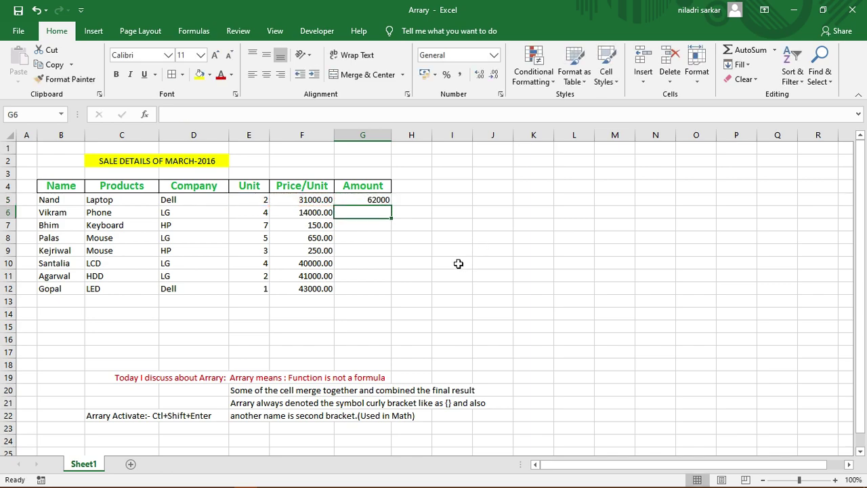
# Step: Copy the =E5*F5 formula from G5 down through G12
pyautogui.click(385, 200)
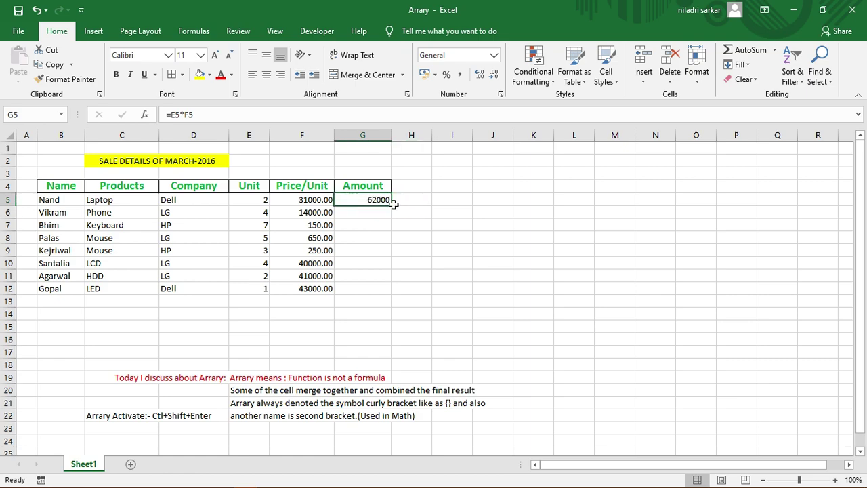
pyautogui.click(394, 203)
pyautogui.click(394, 223)
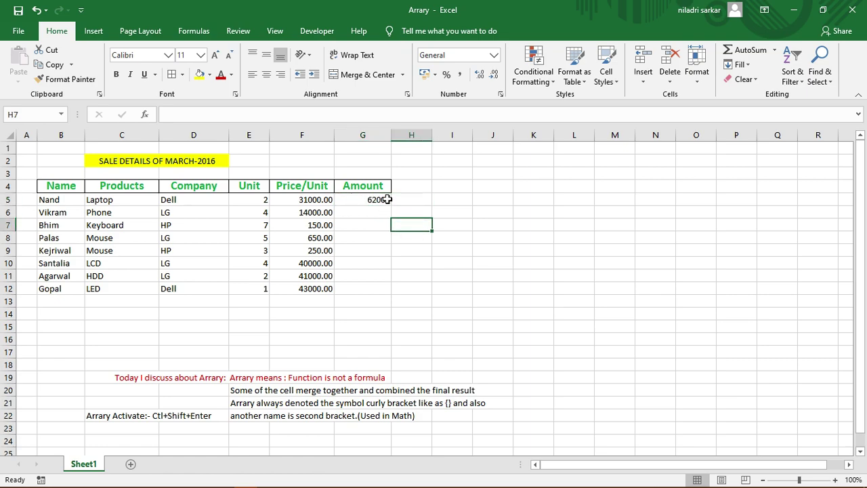
pyautogui.click(386, 199)
pyautogui.moveTo(391, 204); pyautogui.dragTo(377, 298)
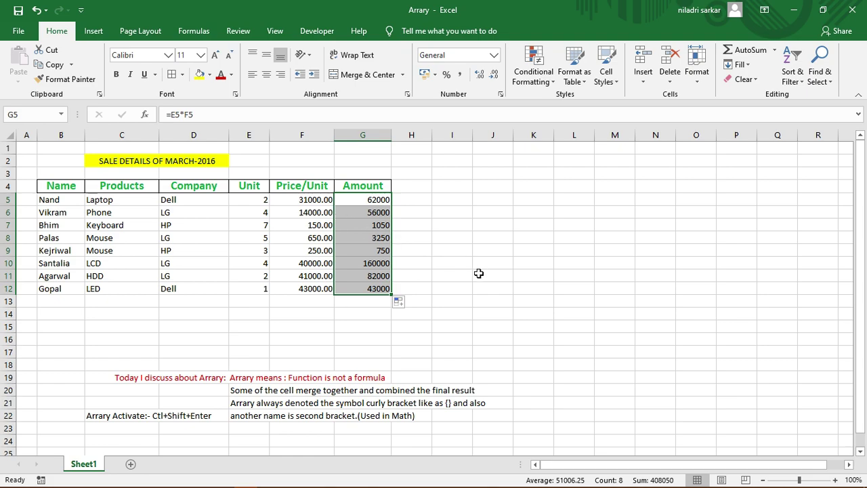
# Step: Deselect the filled Amount column and select G14 for the grand total
pyautogui.click(459, 288)
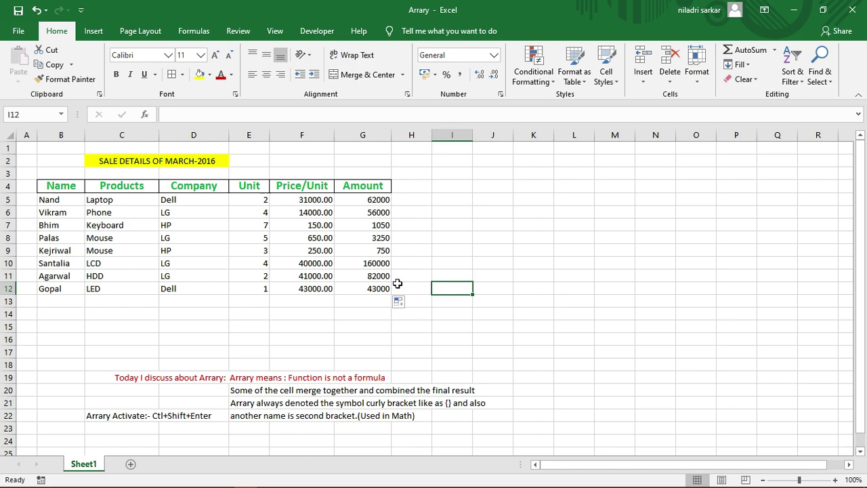
pyautogui.click(344, 316)
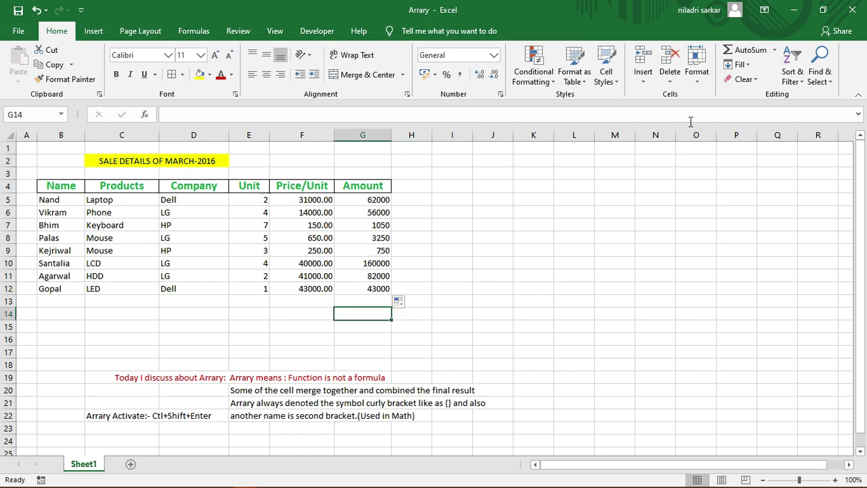
# Step: Enter =SUM(G5:G12) in G14 for a 408050 total and start the Gr. Total= label in E14
pyautogui.write('=sum')
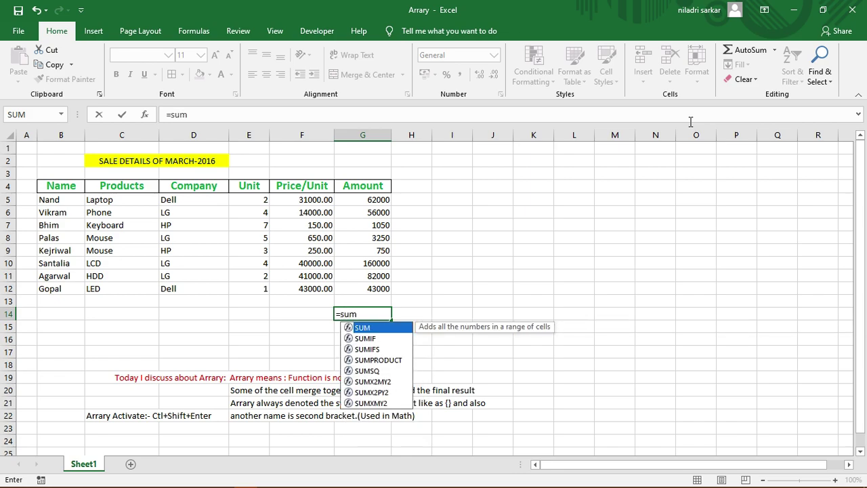
pyautogui.press('Tab')
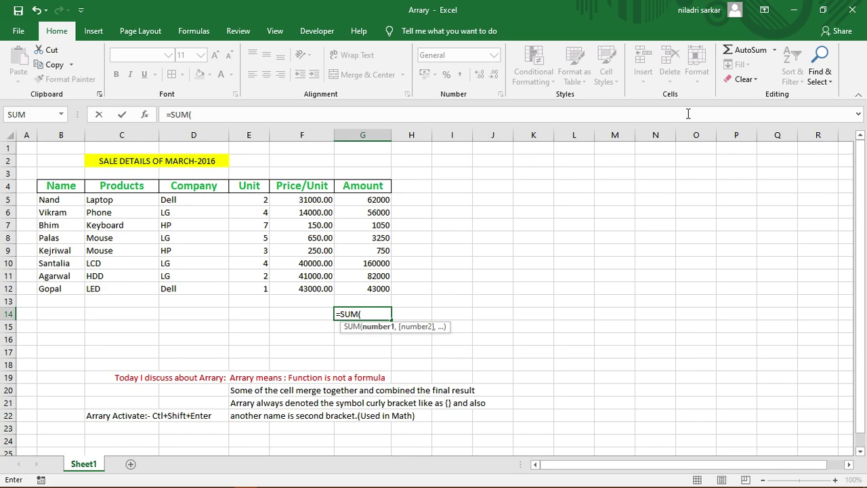
pyautogui.click(354, 201)
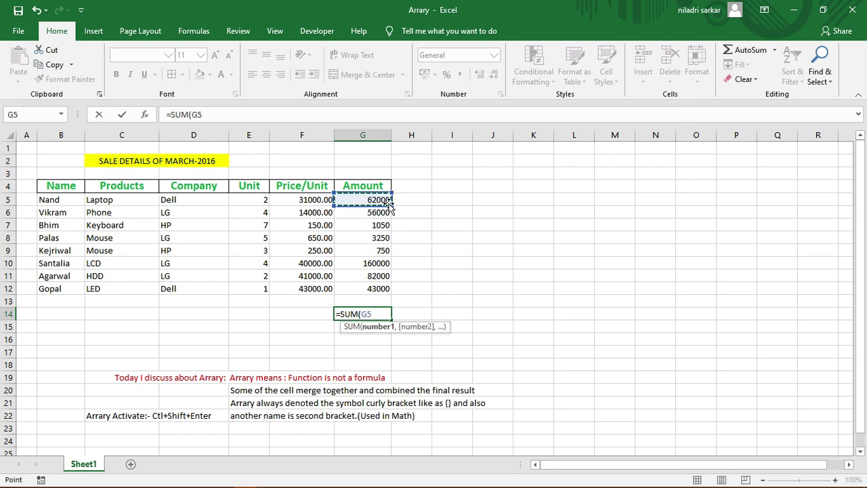
pyautogui.moveTo(390, 204)
pyautogui.mouseDown()
pyautogui.moveTo(372, 215)
pyautogui.moveTo(380, 286)
pyautogui.mouseUp()
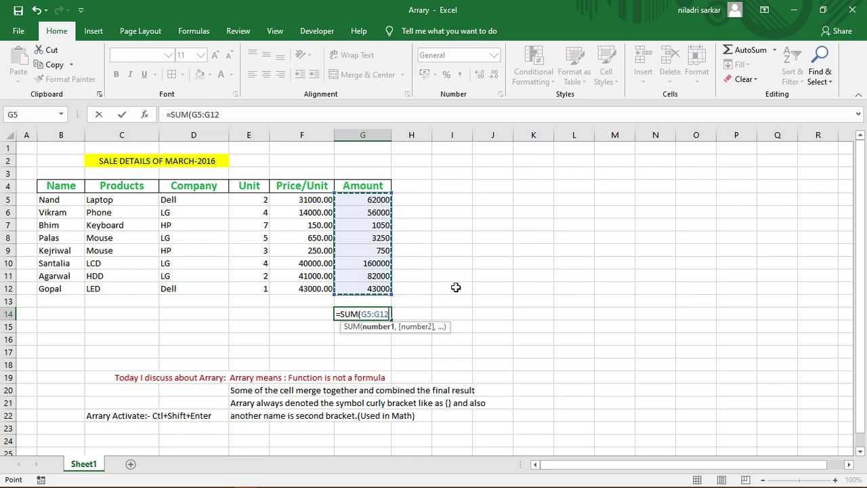
pyautogui.write(')')
pyautogui.press('Return')
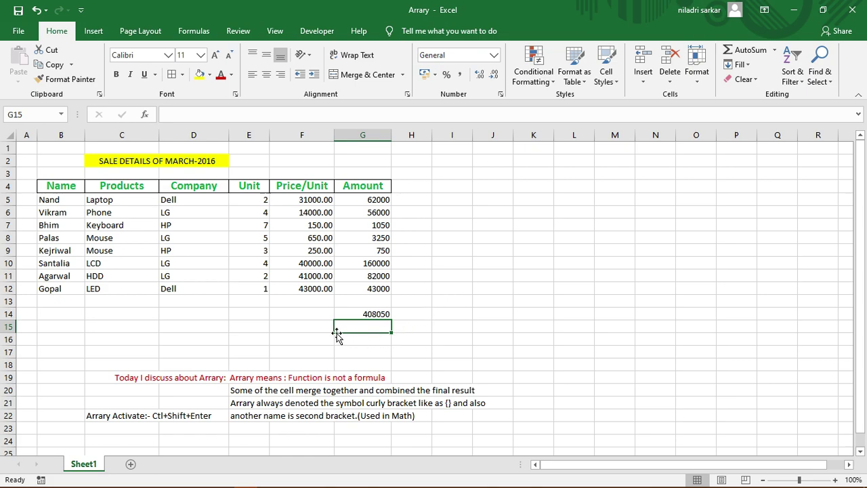
pyautogui.click(243, 314)
pyautogui.write('Gr. Total=')
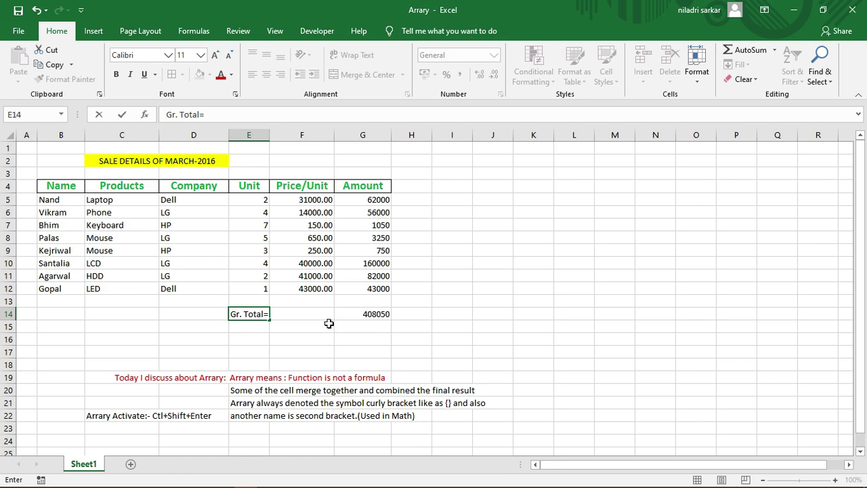
# Step: Finish the Gr. Total= label and put Rs. in F14
pyautogui.click(314, 311)
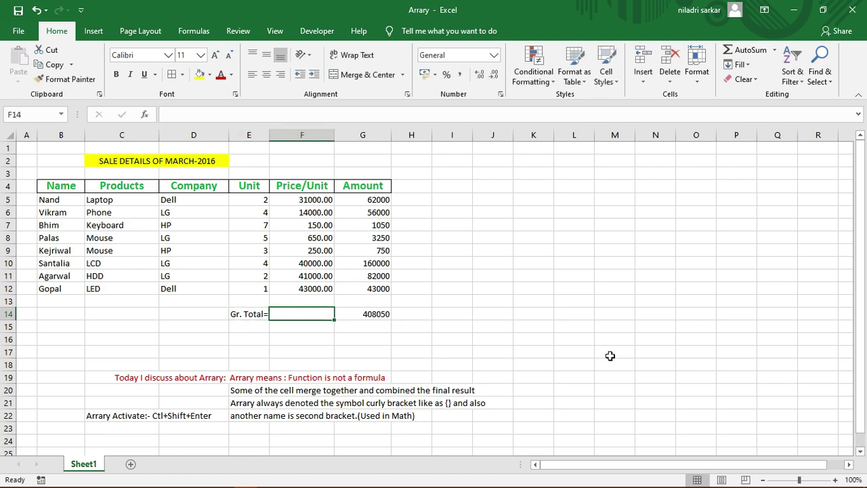
pyautogui.write('Rs.')
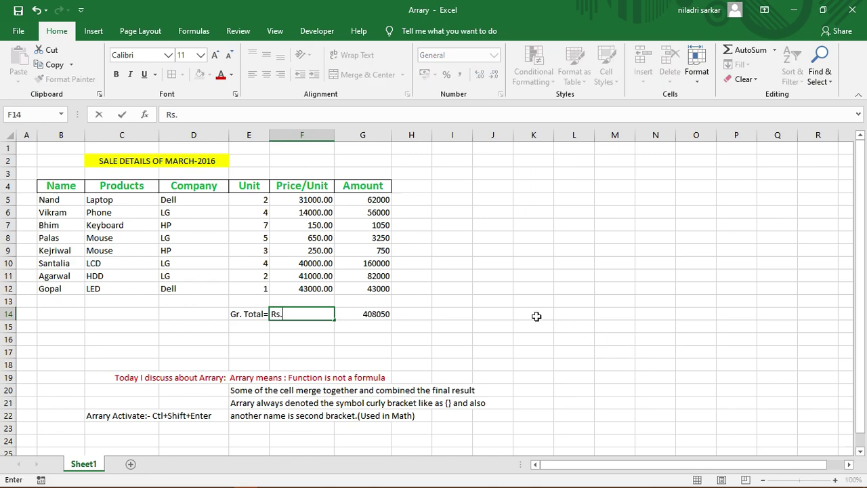
pyautogui.click(342, 315)
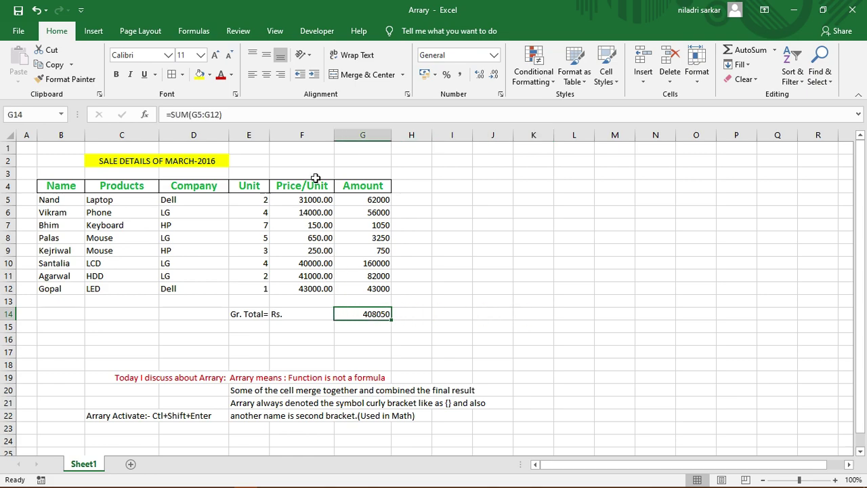
# Step: Put a thick outside border around the grand total in G14
pyautogui.click(181, 75)
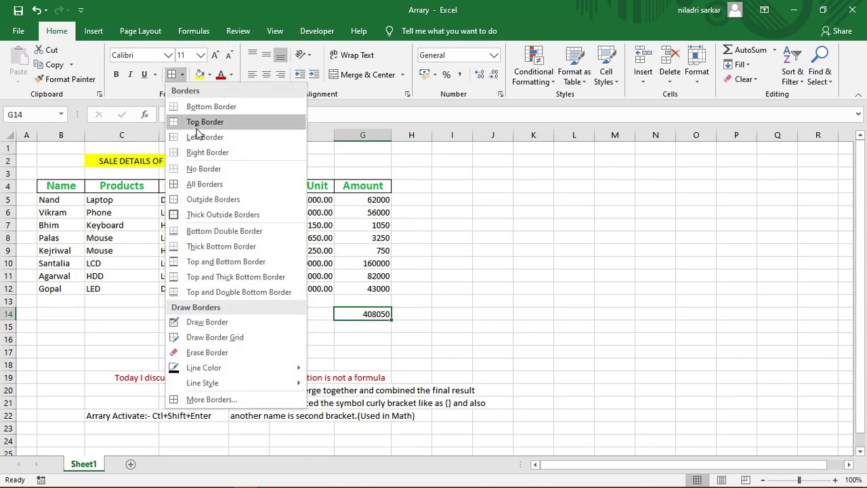
pyautogui.click(180, 216)
pyautogui.click(548, 314)
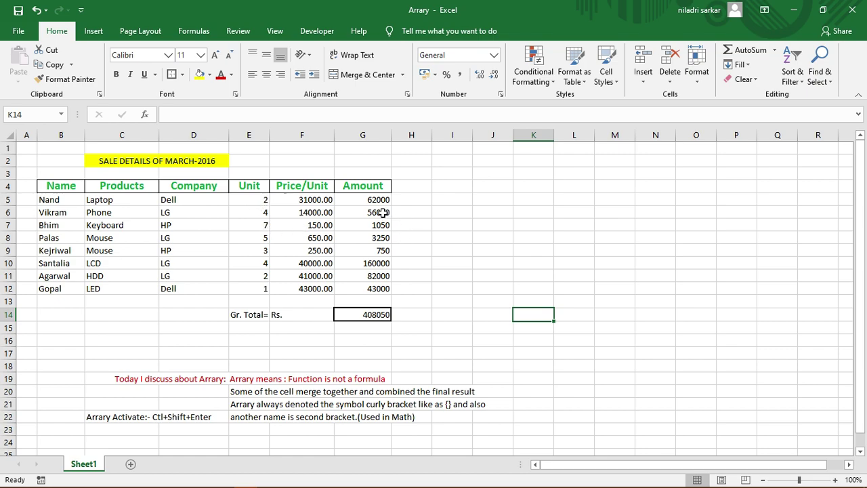
pyautogui.moveTo(352, 200)
pyautogui.mouseDown()
pyautogui.moveTo(376, 213)
pyautogui.moveTo(389, 287)
pyautogui.mouseUp()
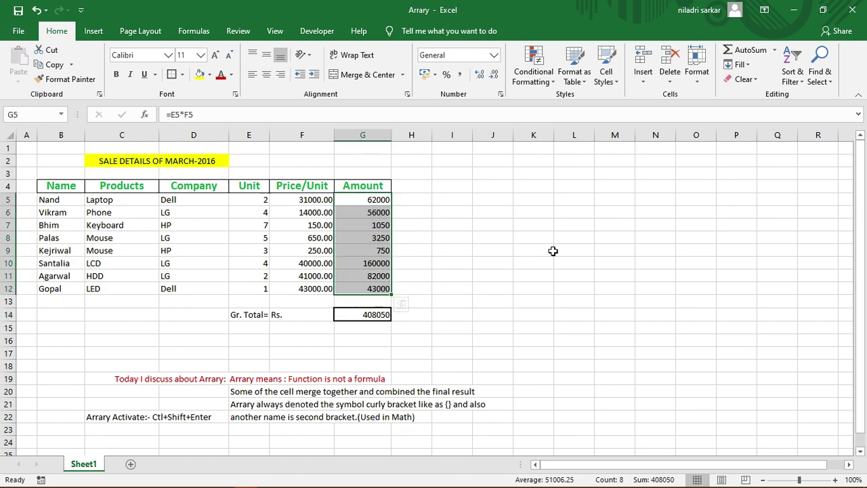
# Step: Delete the Amount values in G5:G12 and begin a new =sum( entry in G14
pyautogui.press('Delete')
pyautogui.click(551, 266)
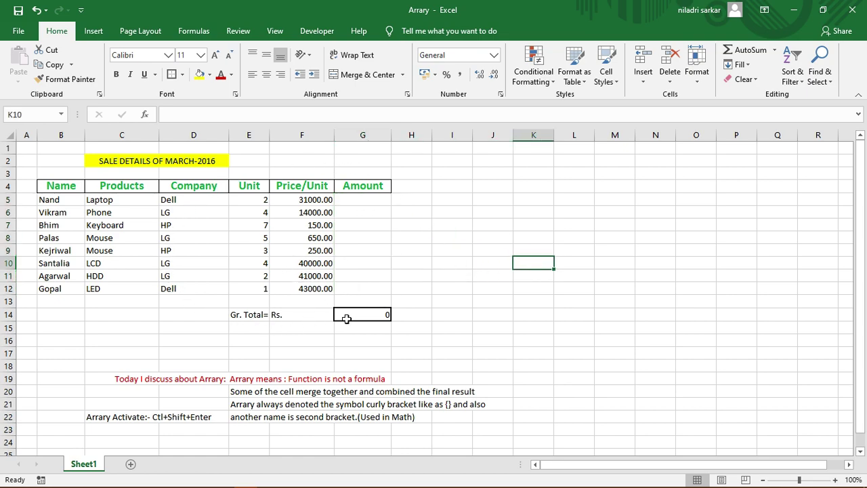
pyautogui.click(347, 315)
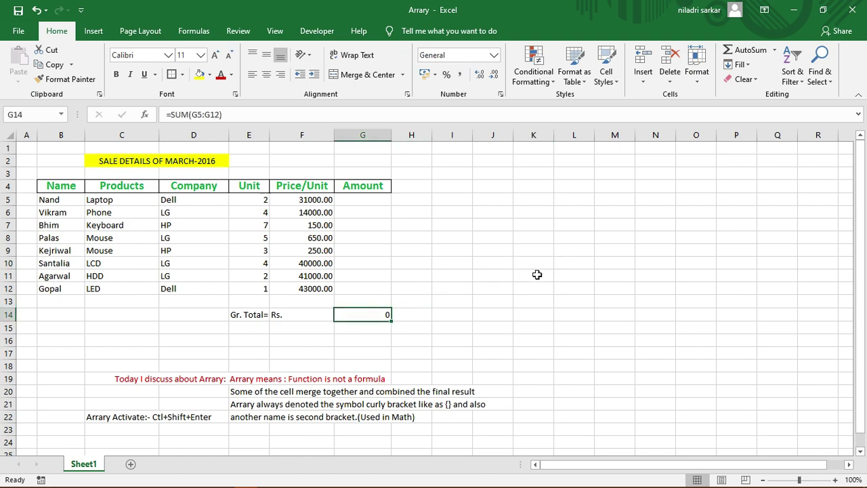
pyautogui.write('=')
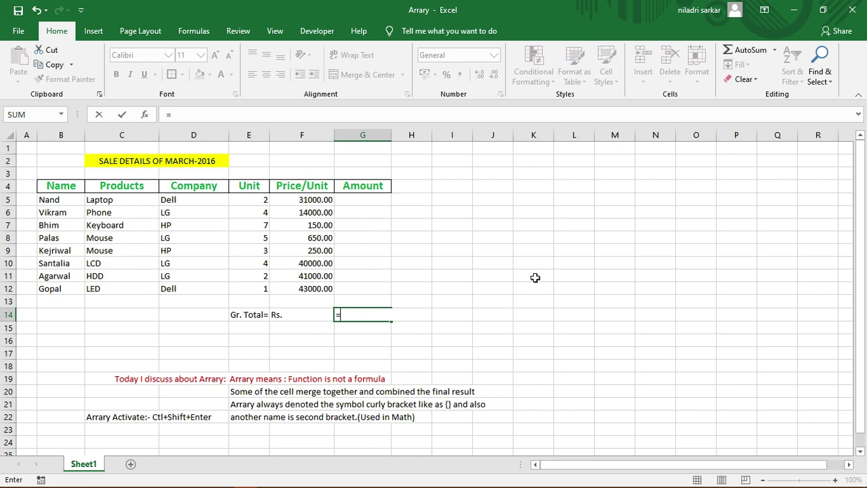
pyautogui.write('sum')
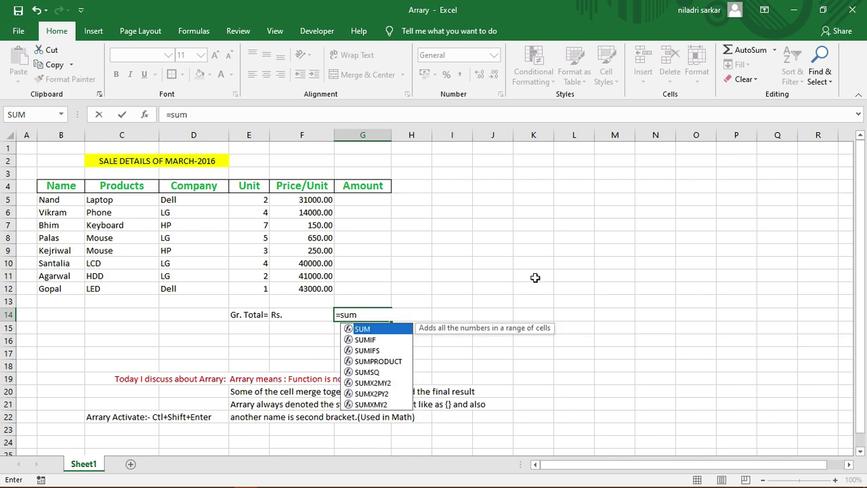
pyautogui.write('(')
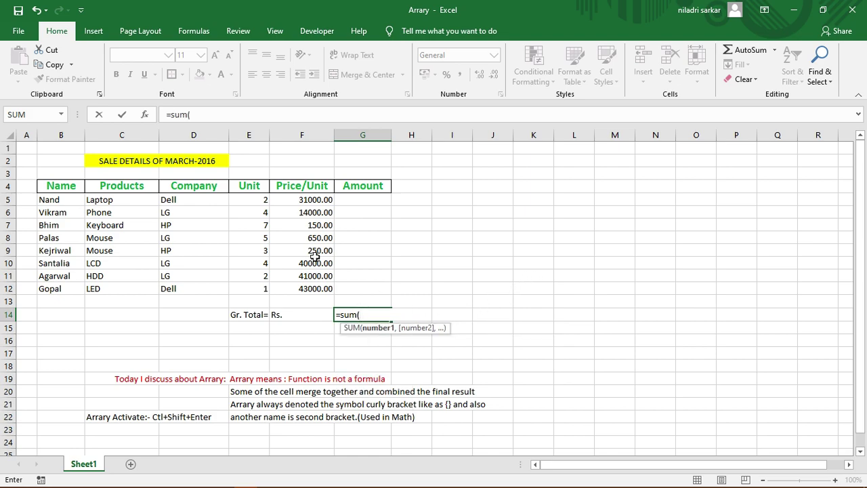
# Step: Complete G14 as the array formula {=SUM(E5:E12*F5:F12)}, restoring the 408050 total
pyautogui.moveTo(243, 200)
pyautogui.mouseDown()
pyautogui.moveTo(281, 203)
pyautogui.moveTo(267, 290)
pyautogui.mouseUp()
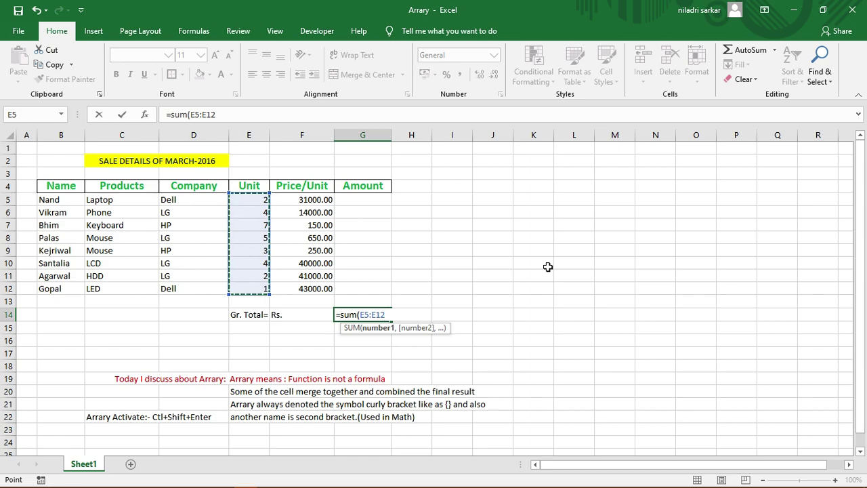
pyautogui.write('*')
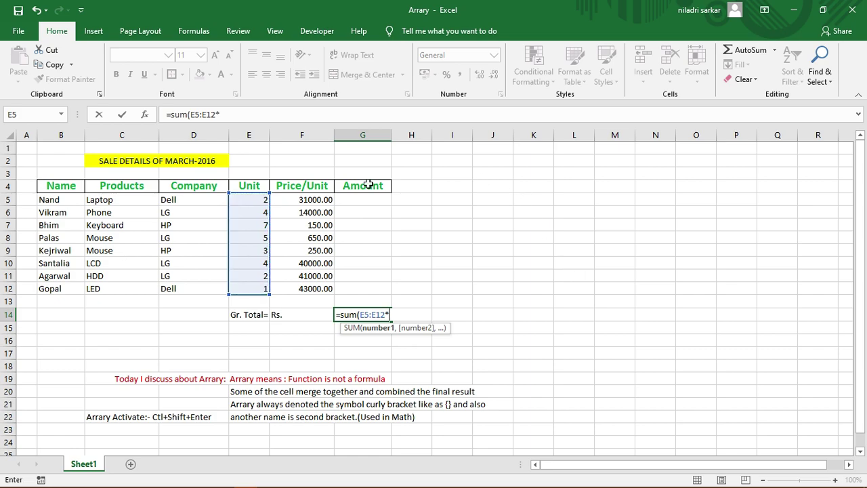
pyautogui.click(310, 200)
pyautogui.moveTo(310, 200); pyautogui.dragTo(310, 288)
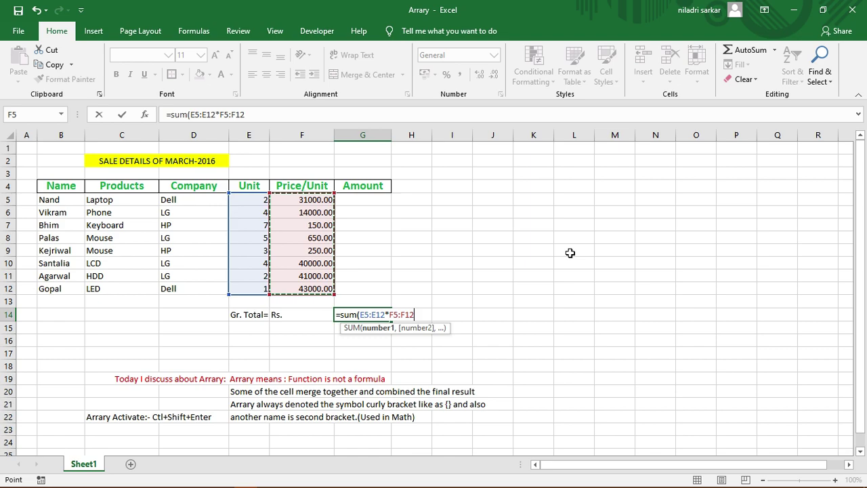
pyautogui.write(')')
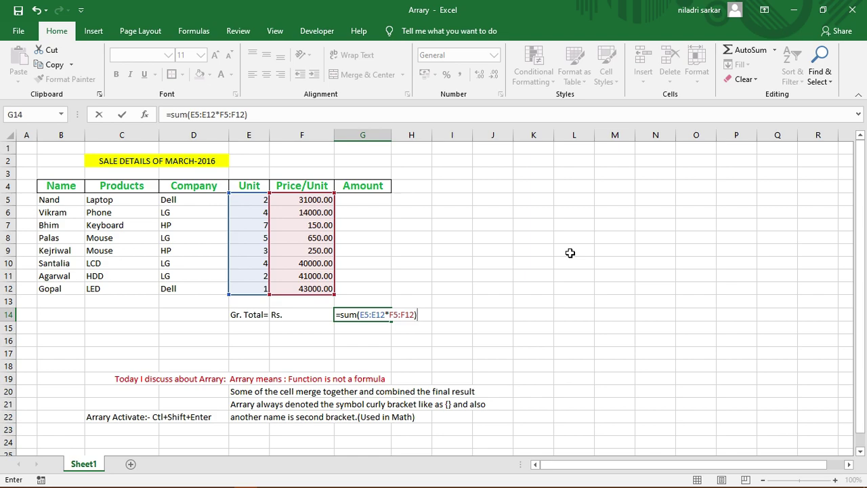
pyautogui.hotkey('ctrl', 'shift', 'Return')
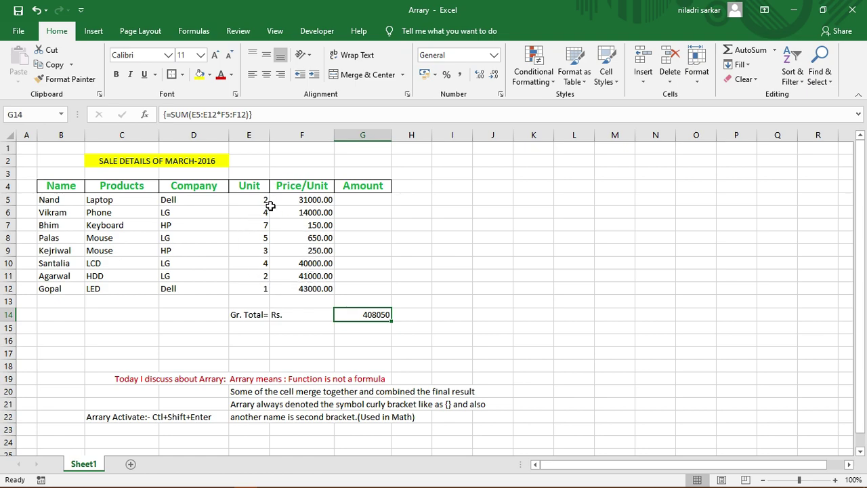
pyautogui.click(354, 199)
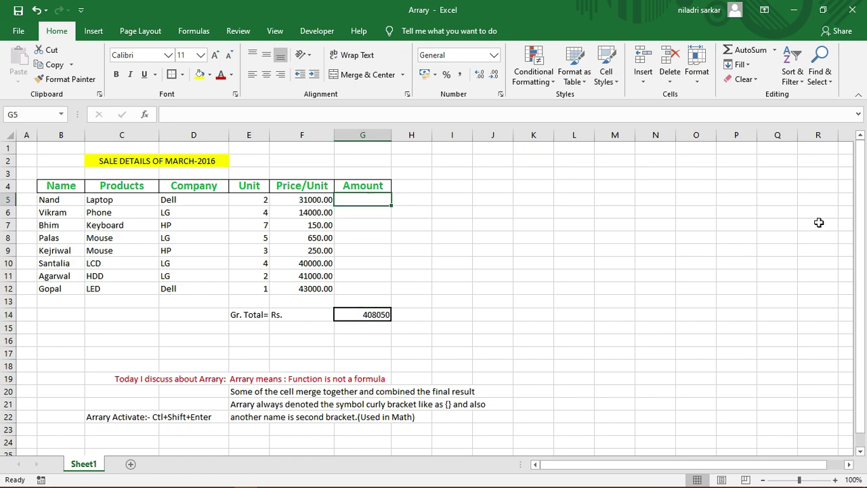
# Step: Abandon an =G14 entry in G5 and delete the array formula from G14
pyautogui.write('=')
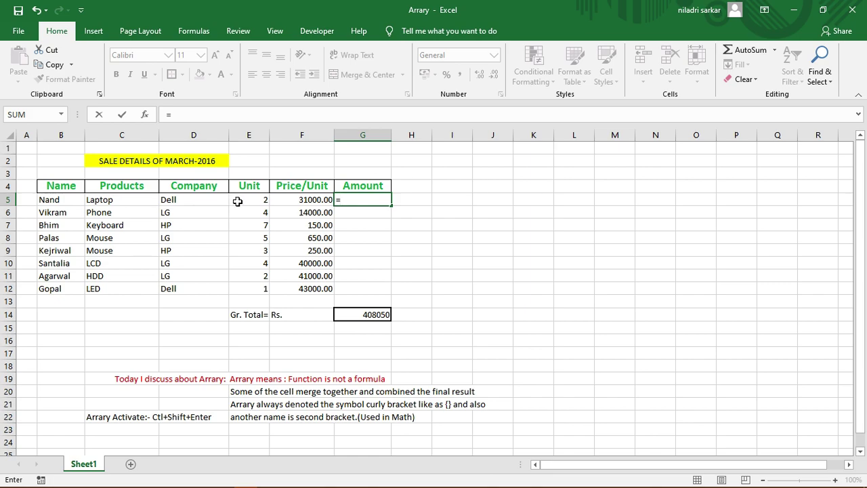
pyautogui.click(372, 316)
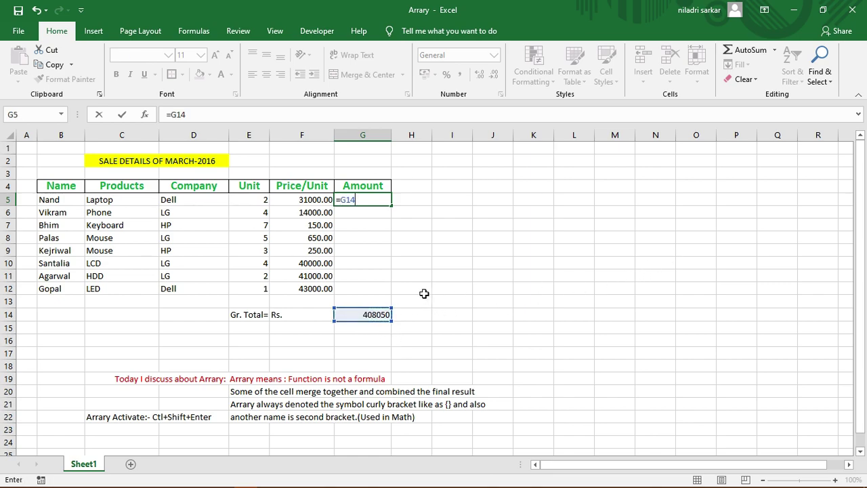
pyautogui.press('BackSpace')
pyautogui.press('BackSpace')
pyautogui.press('BackSpace')
pyautogui.press('Escape')
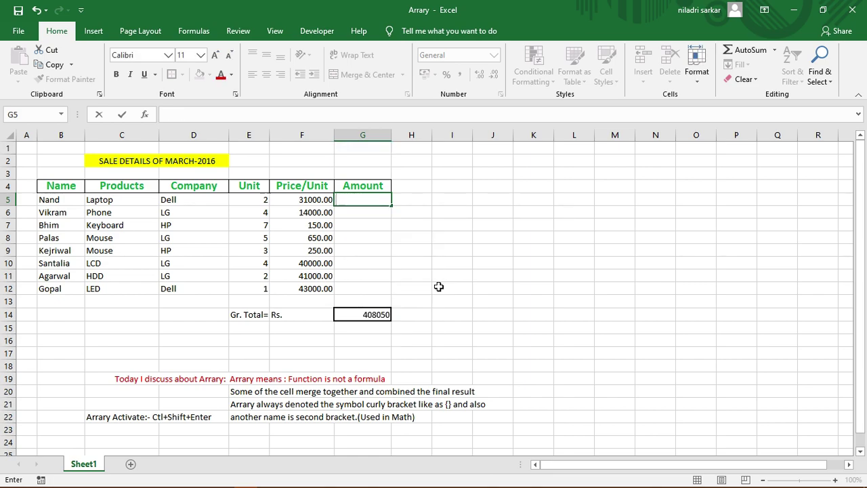
pyautogui.click(462, 272)
pyautogui.click(349, 316)
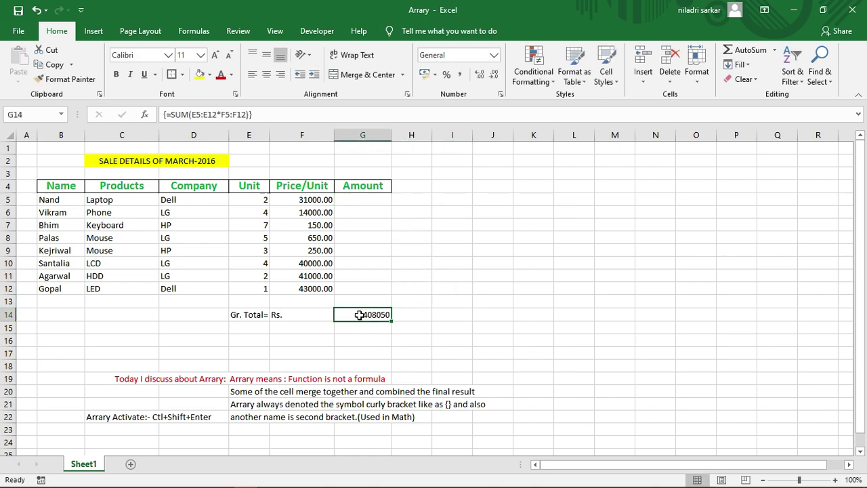
pyautogui.press('Delete')
pyautogui.click(493, 288)
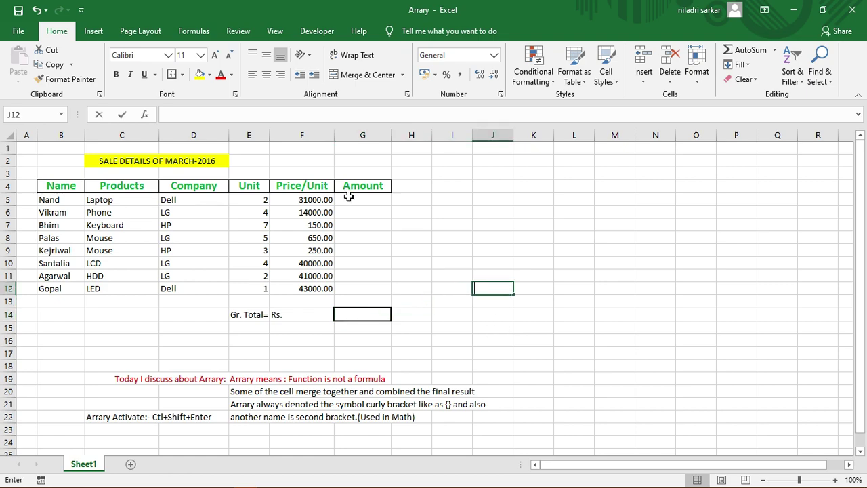
# Step: Enter =E5*F5 in G5 for row 5's amount
pyautogui.click(358, 203)
pyautogui.write('=')
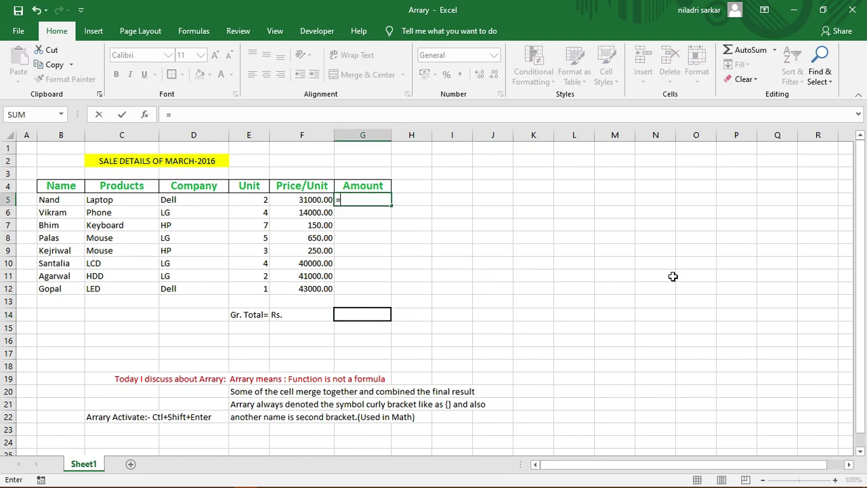
pyautogui.click(259, 199)
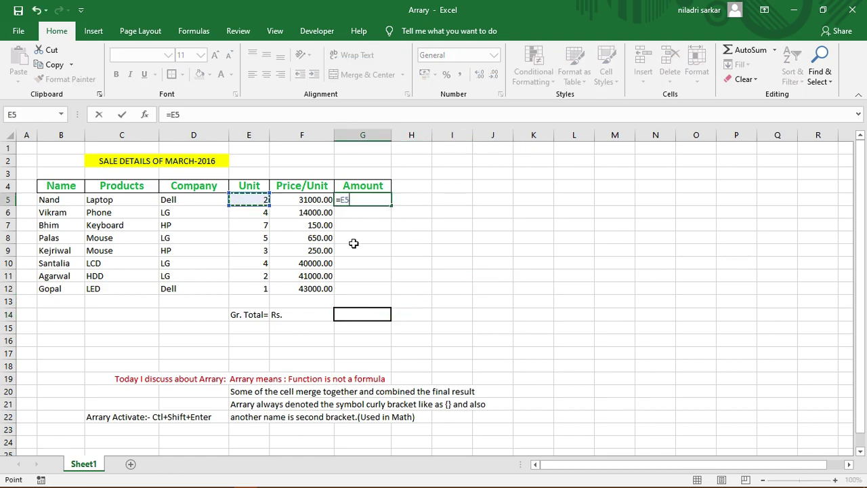
pyautogui.write('*')
pyautogui.click(308, 199)
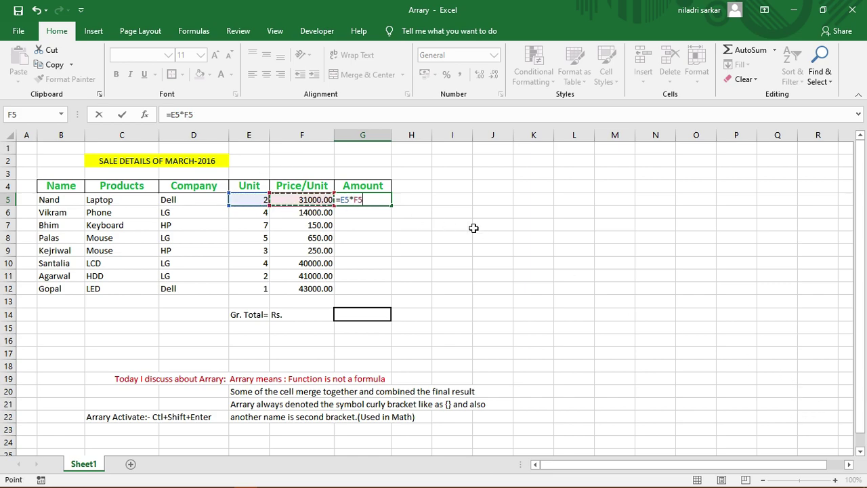
pyautogui.press('Return')
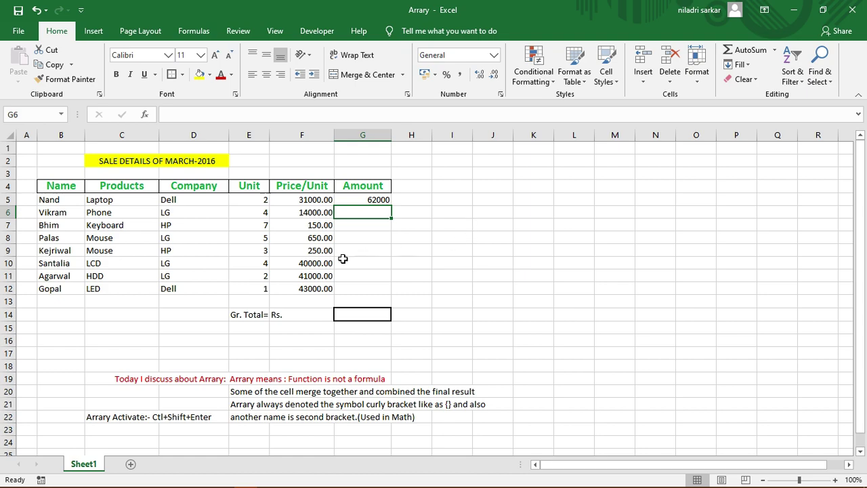
# Step: Fill the =E5*F5 formula down to G12, showing amounts 62000 to 43000
pyautogui.click(440, 228)
pyautogui.click(379, 200)
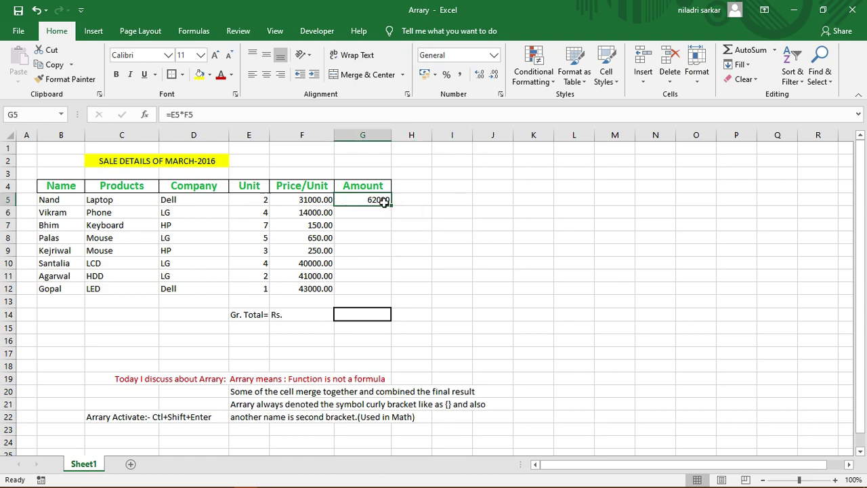
pyautogui.moveTo(390, 204); pyautogui.dragTo(383, 291)
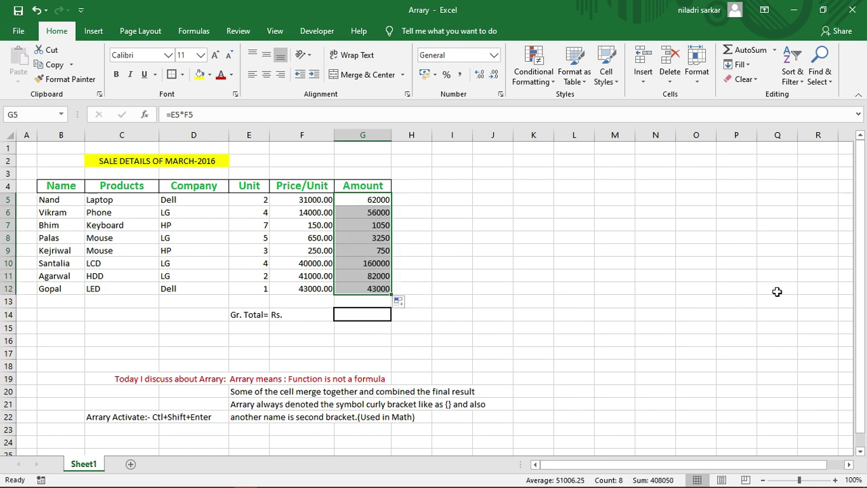
pyautogui.click(491, 273)
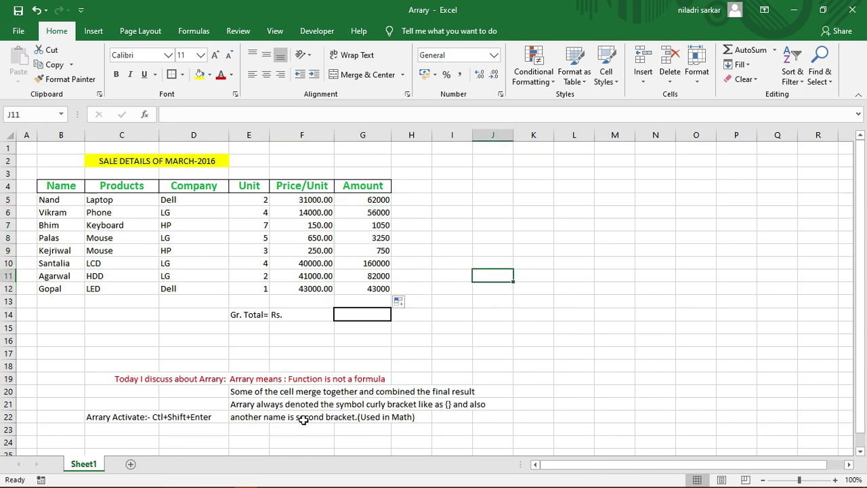
pyautogui.click(347, 317)
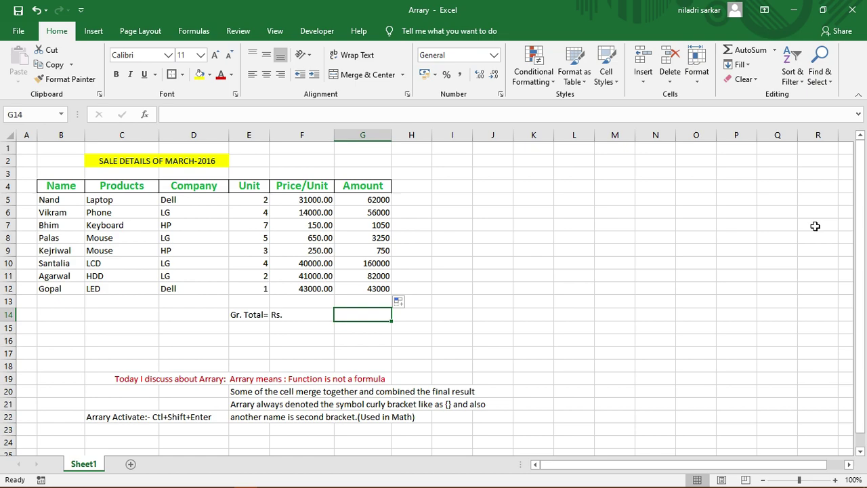
pyautogui.write('=')
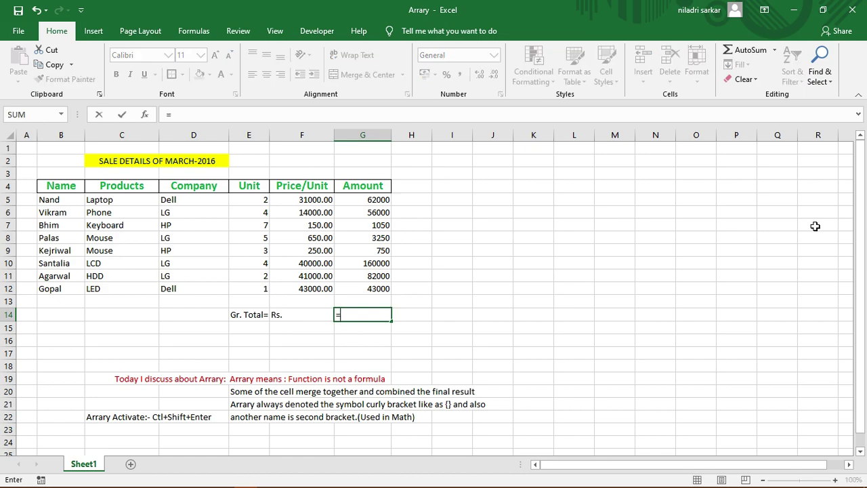
pyautogui.write('sum')
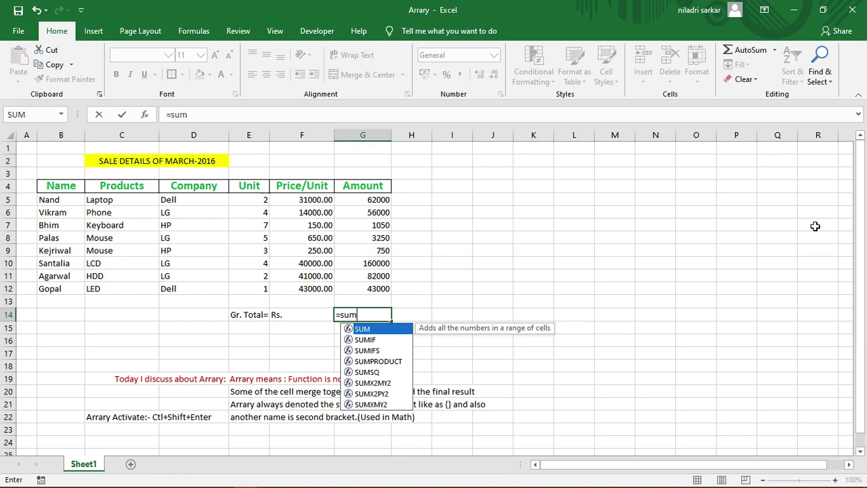
pyautogui.press('Tab')
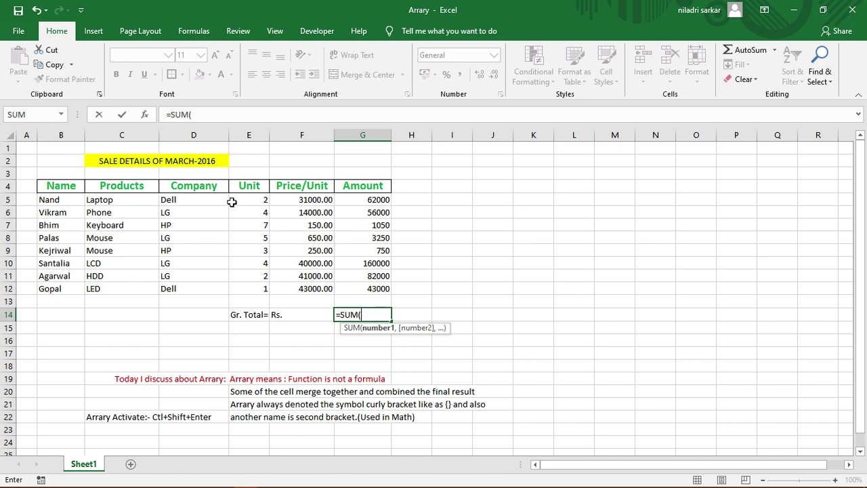
pyautogui.moveTo(239, 201); pyautogui.dragTo(247, 290)
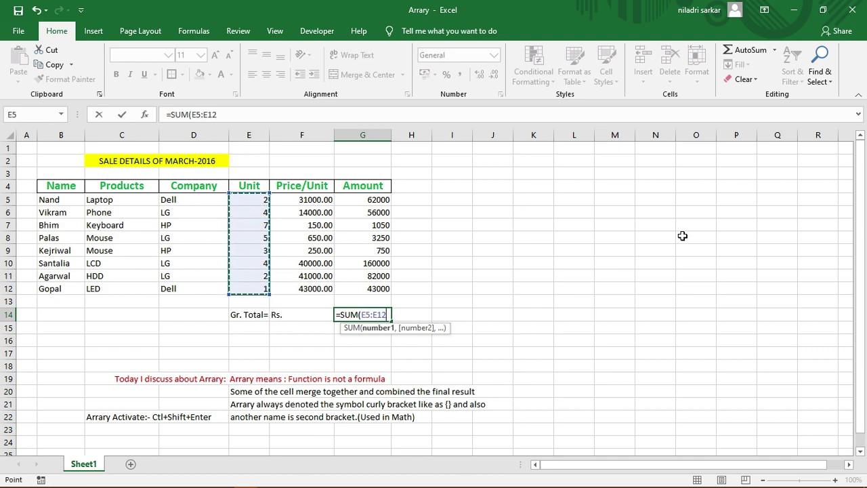
pyautogui.write('*')
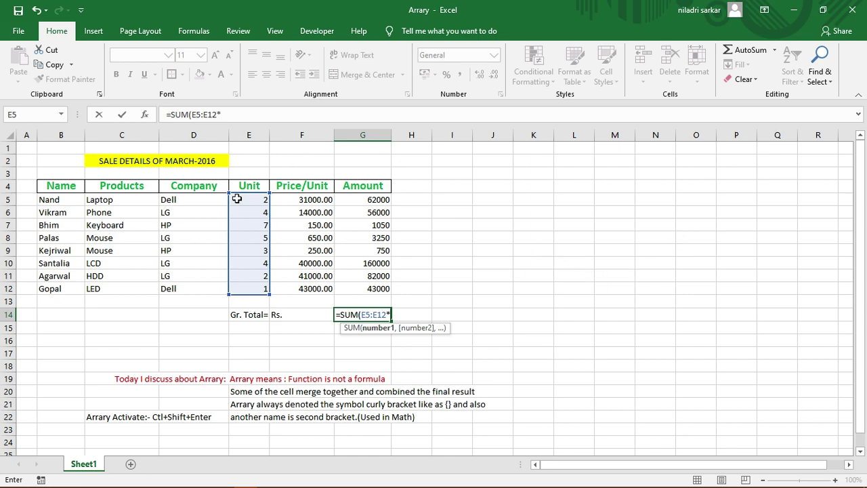
pyautogui.moveTo(282, 201); pyautogui.dragTo(308, 287)
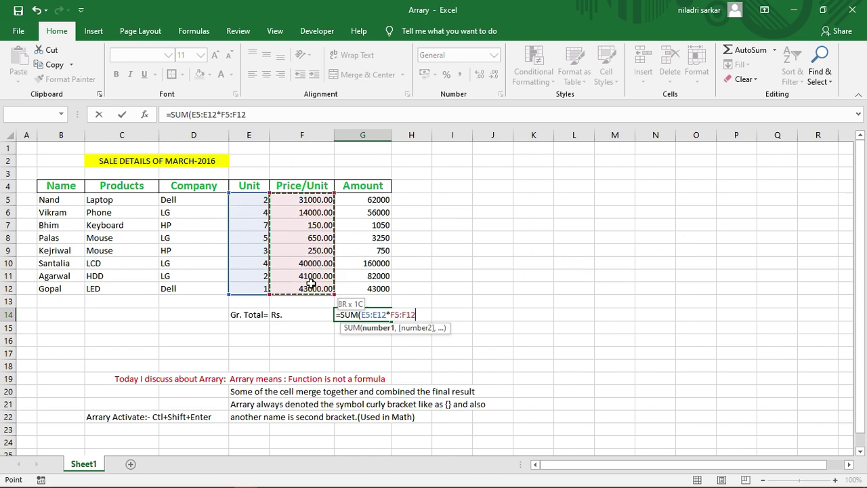
pyautogui.click(310, 284)
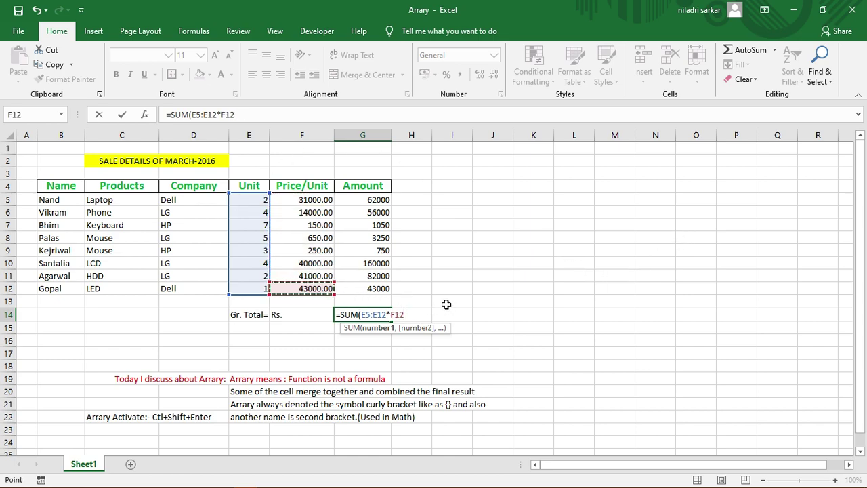
pyautogui.click(333, 283)
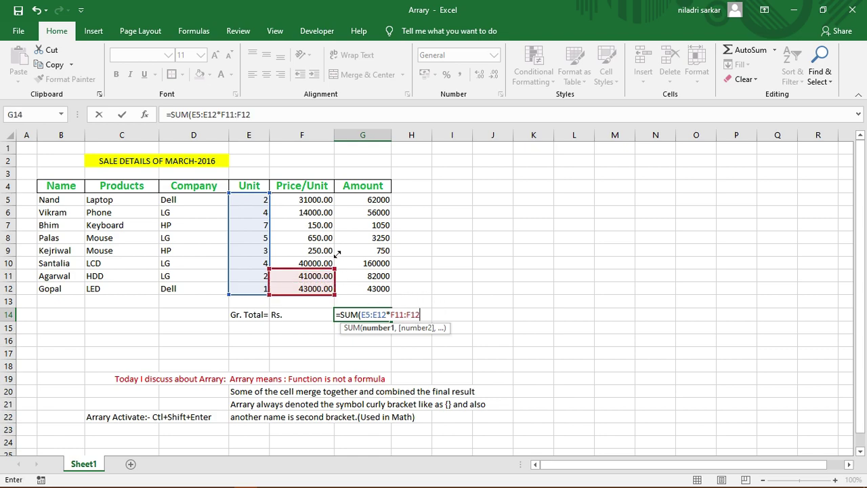
pyautogui.moveTo(333, 283); pyautogui.dragTo(318, 198)
pyautogui.press('Return')
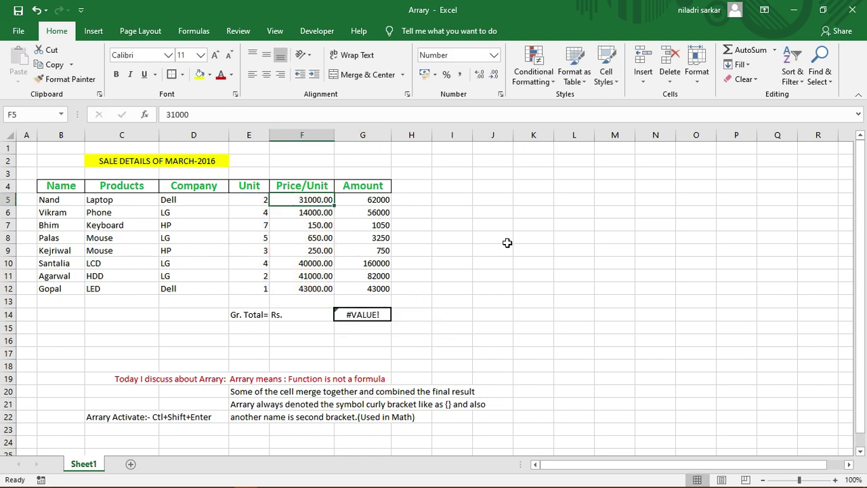
pyautogui.click(381, 316)
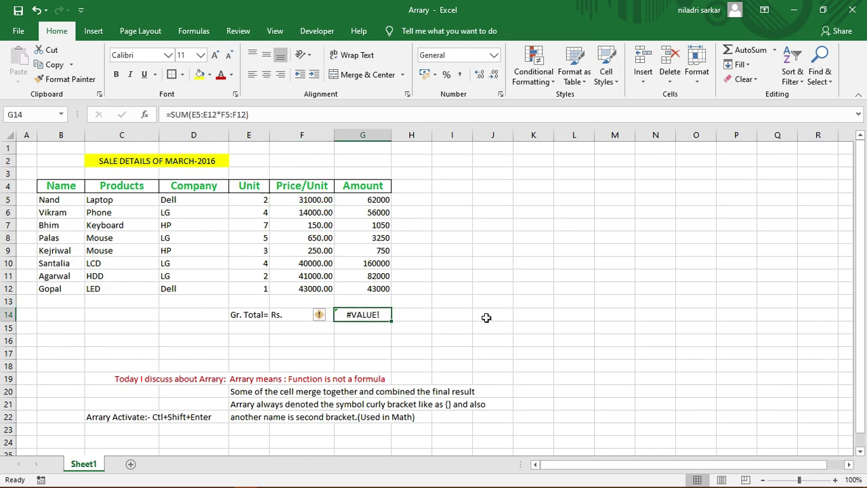
pyautogui.press('Delete')
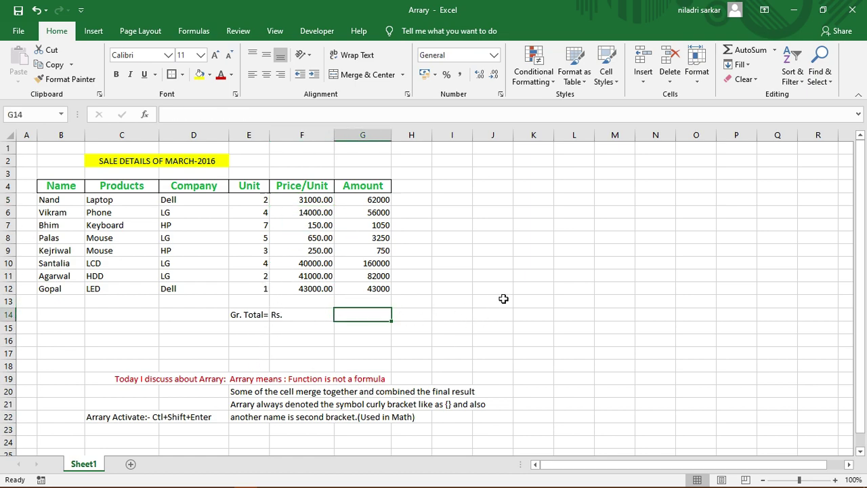
pyautogui.write('=')
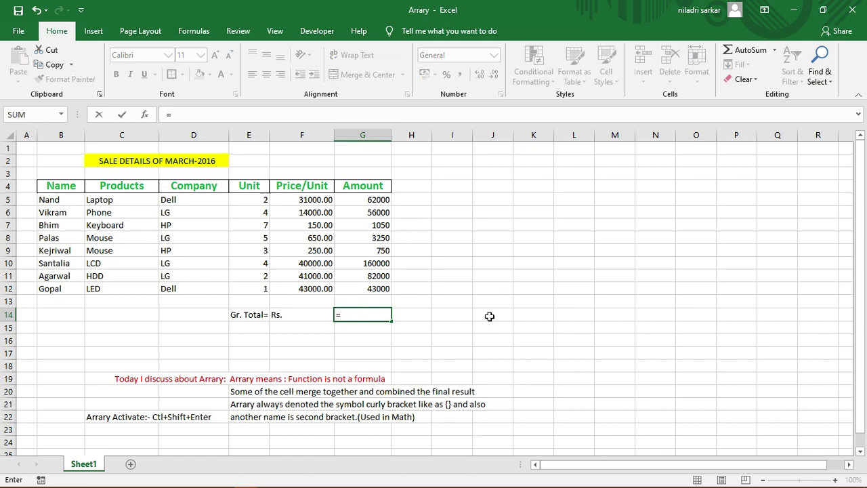
pyautogui.write('sum')
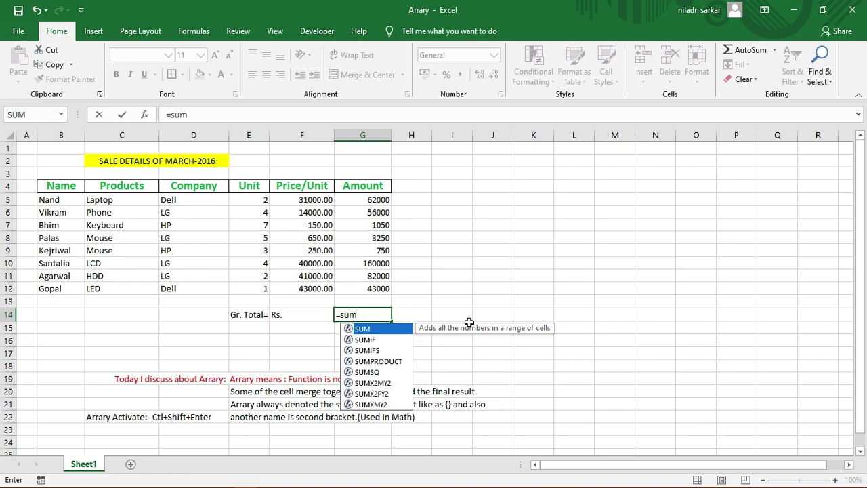
pyautogui.write('(')
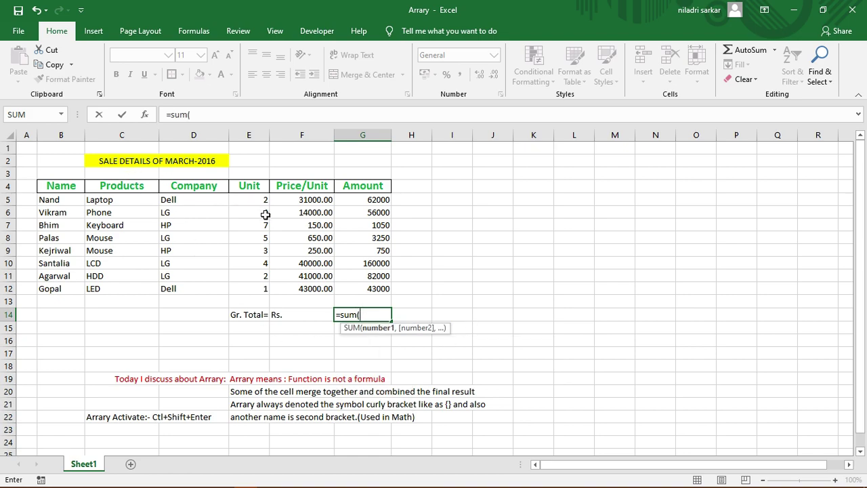
pyautogui.moveTo(251, 200); pyautogui.dragTo(249, 288)
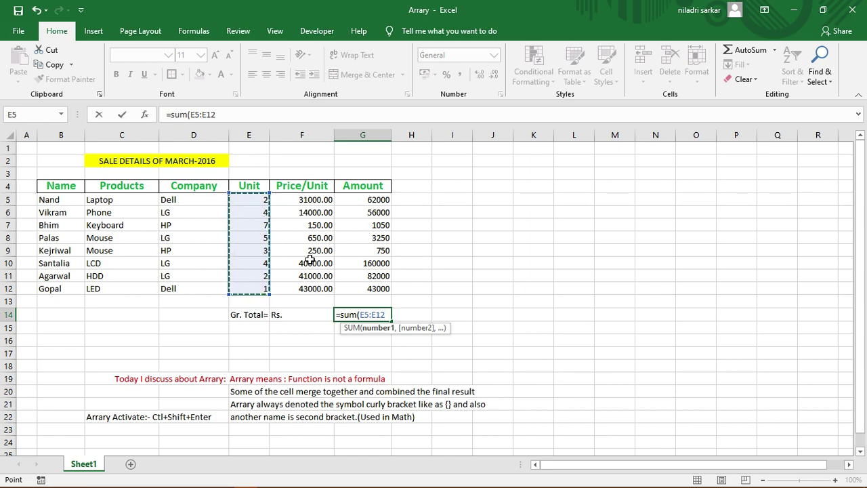
pyautogui.click(196, 265)
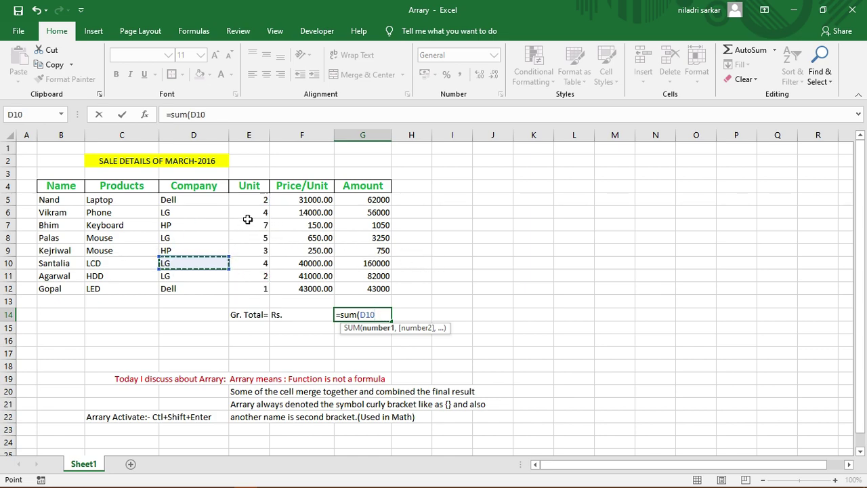
pyautogui.moveTo(250, 200); pyautogui.dragTo(324, 290)
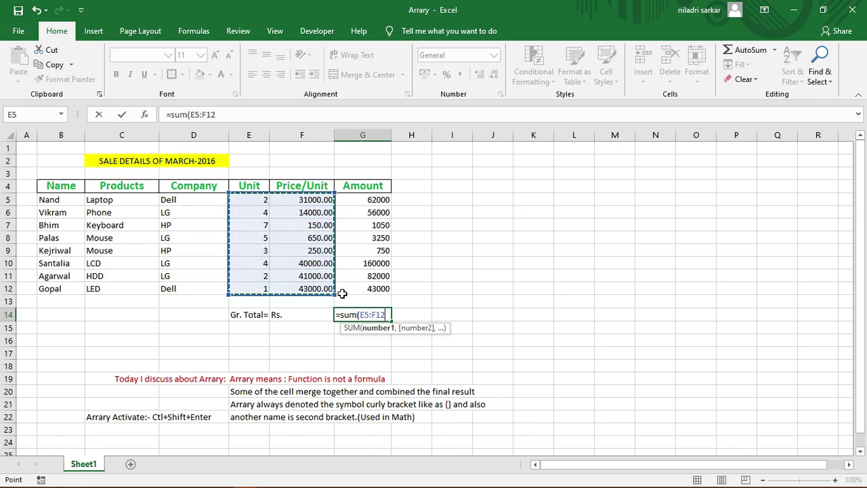
pyautogui.write(')')
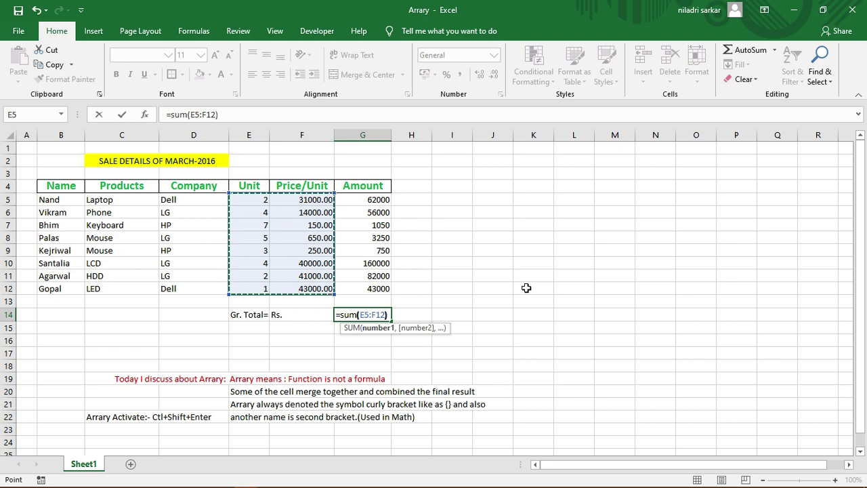
pyautogui.press('Return')
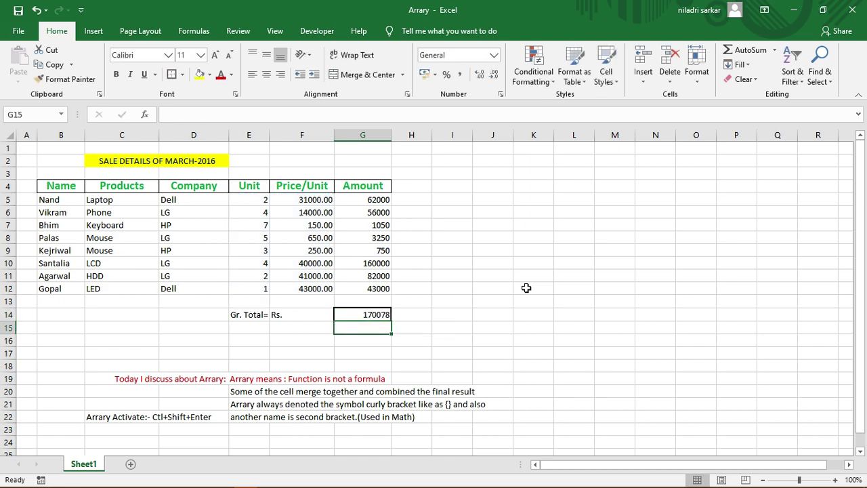
pyautogui.click(361, 315)
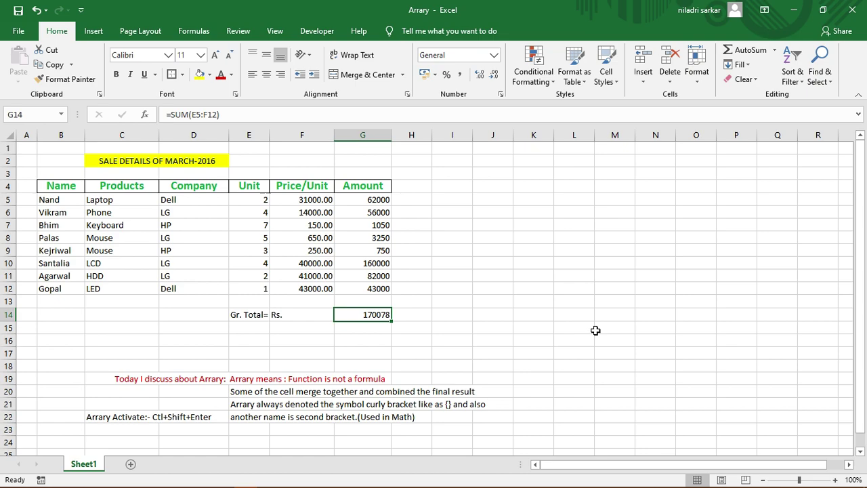
pyautogui.press('Delete')
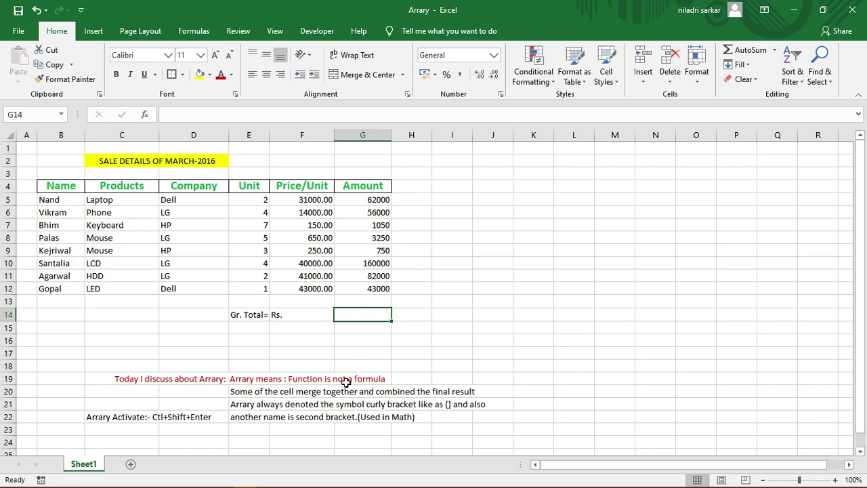
# Step: Clear the Amount values in G5:G12
pyautogui.click(355, 200)
pyautogui.moveTo(354, 199)
pyautogui.mouseDown()
pyautogui.moveTo(397, 289)
pyautogui.moveTo(384, 289)
pyautogui.mouseUp()
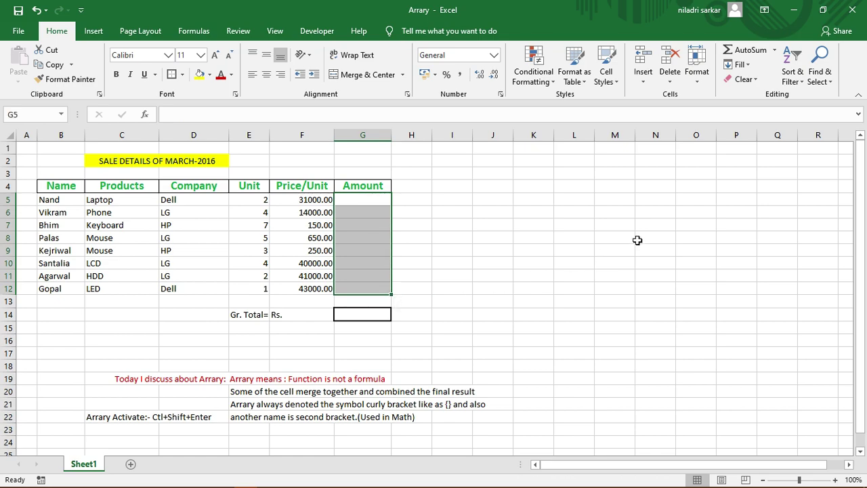
pyautogui.press('Delete')
pyautogui.click(428, 289)
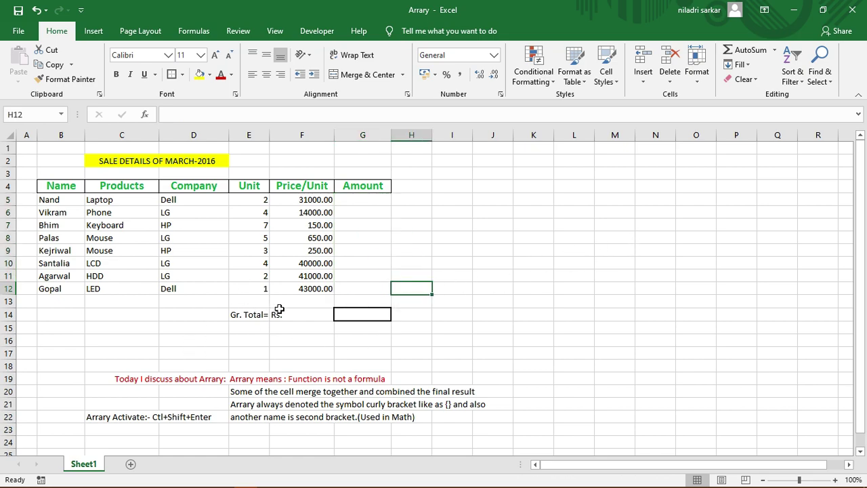
pyautogui.click(340, 313)
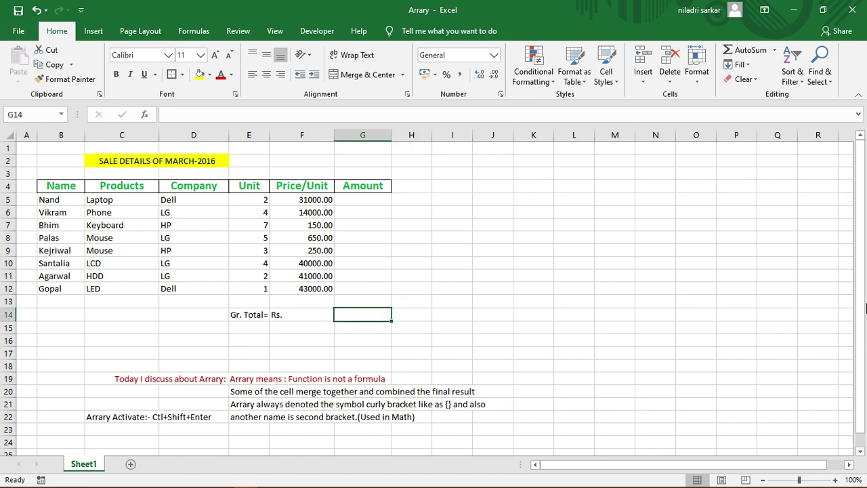
# Step: Enter {=SUM(E5:E12*F5:F12)} in G14 as an array formula totalling 408050
pyautogui.write('=')
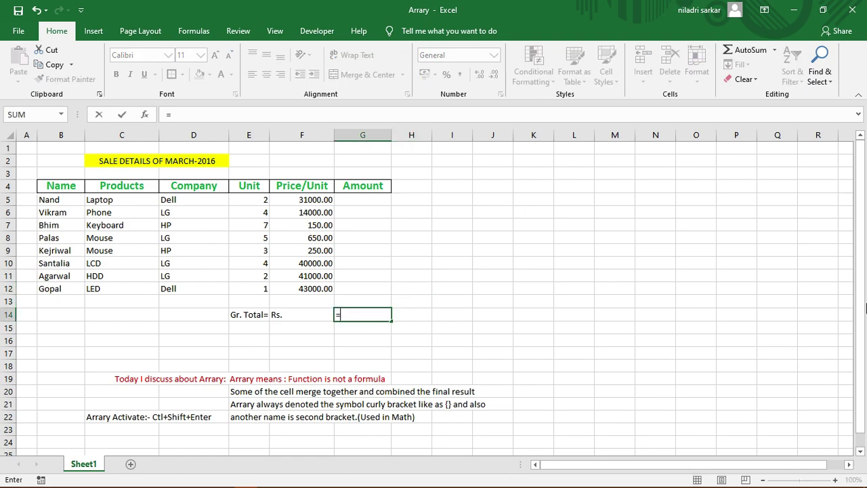
pyautogui.write('sum')
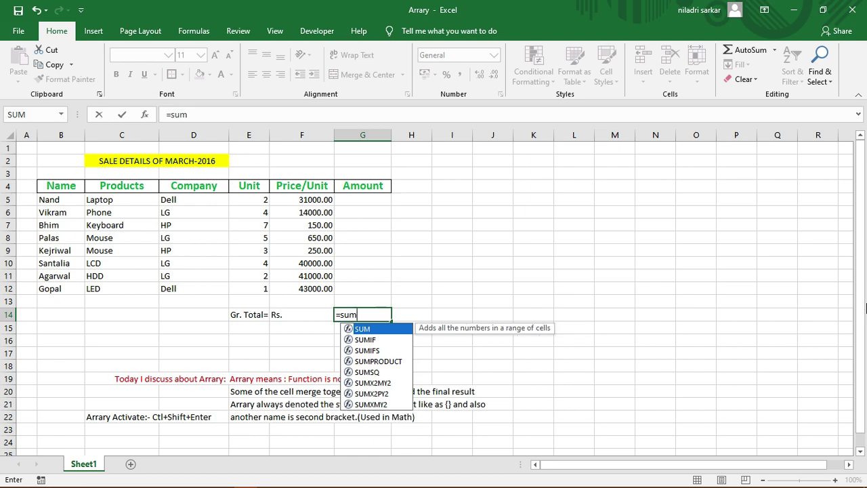
pyautogui.write('(')
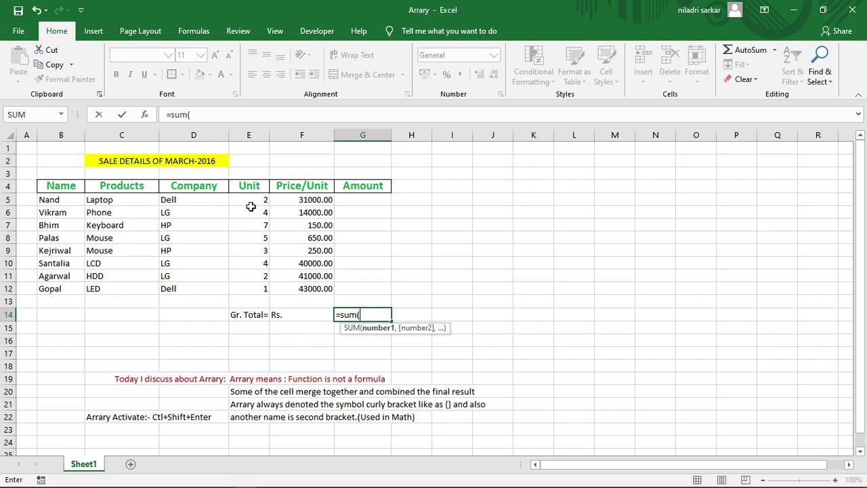
pyautogui.moveTo(247, 199); pyautogui.dragTo(238, 289)
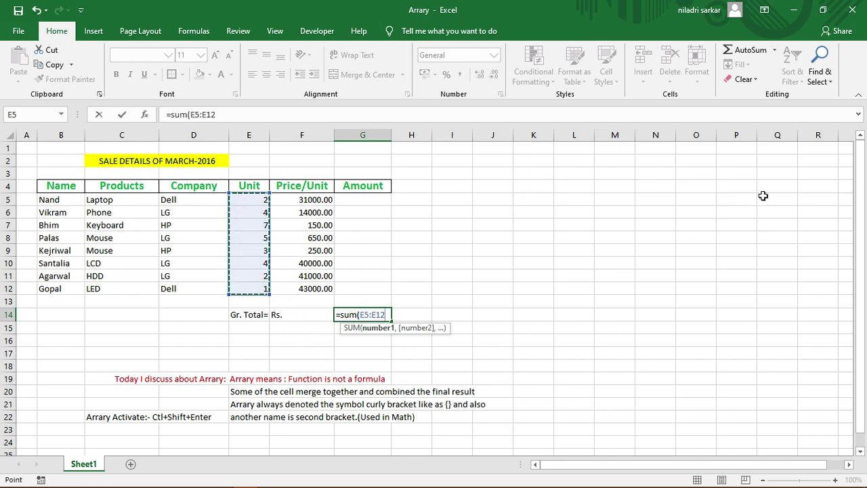
pyautogui.write('*')
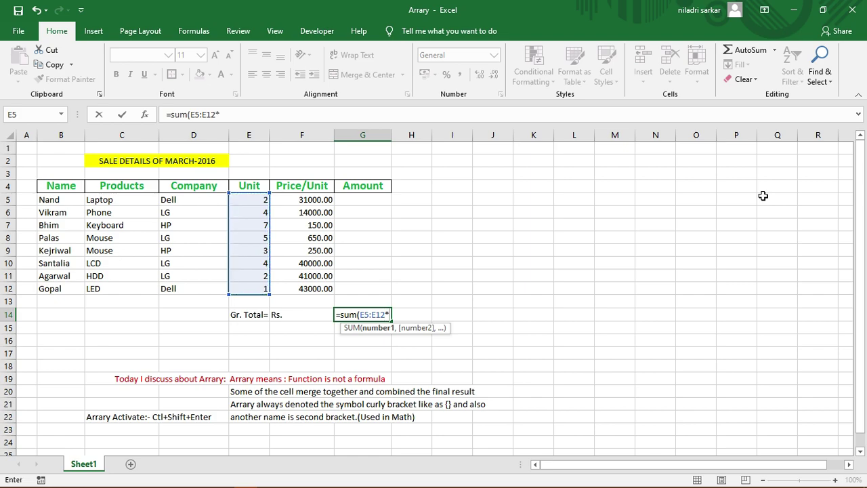
pyautogui.click(292, 201)
pyautogui.moveTo(291, 206); pyautogui.dragTo(293, 286)
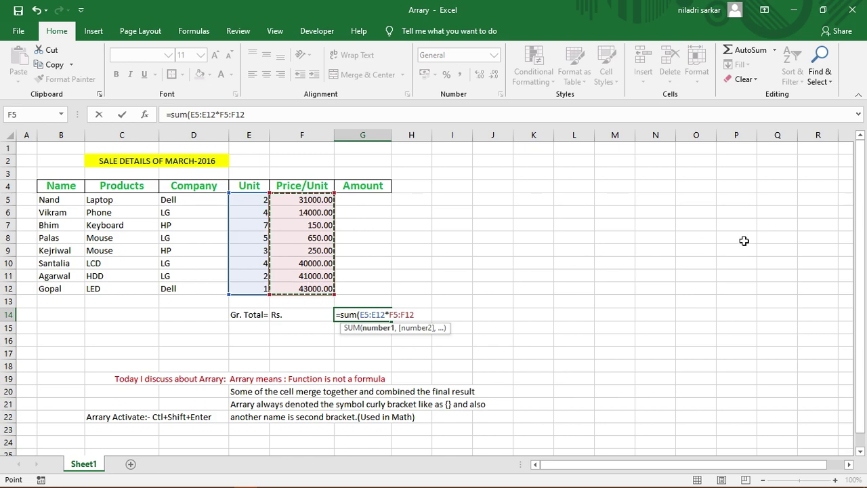
pyautogui.write(')')
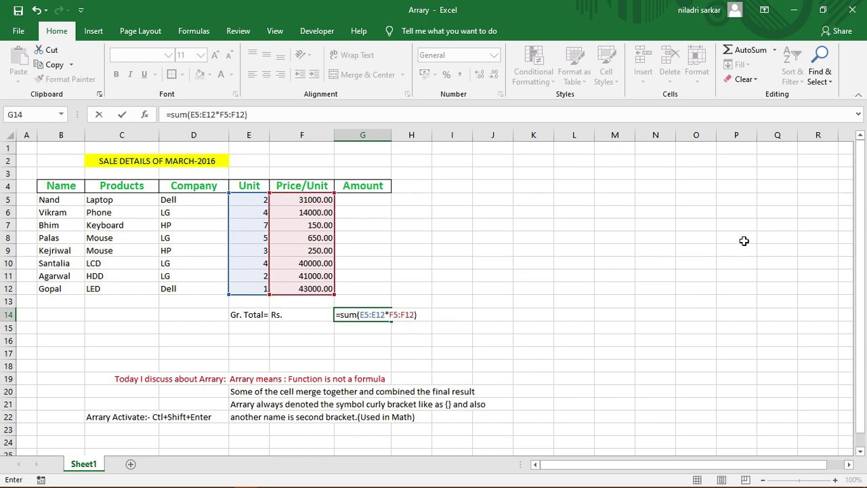
pyautogui.hotkey('ctrl', 'shift', 'Return')
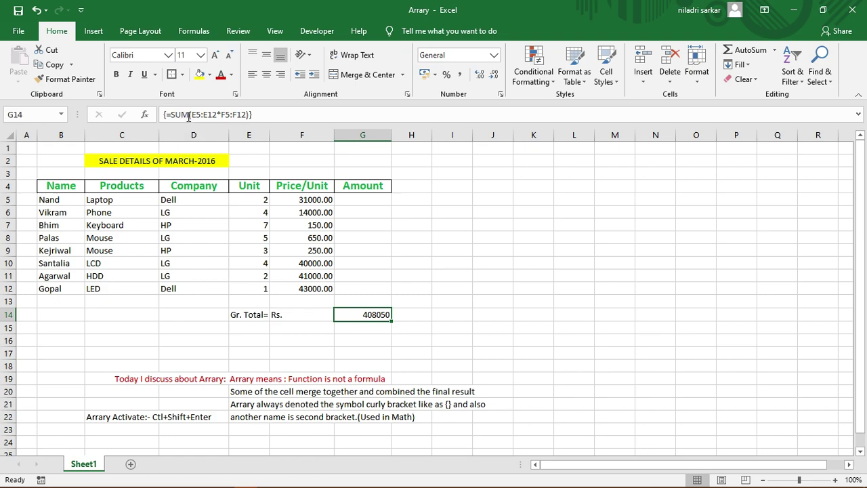
pyautogui.click(193, 115)
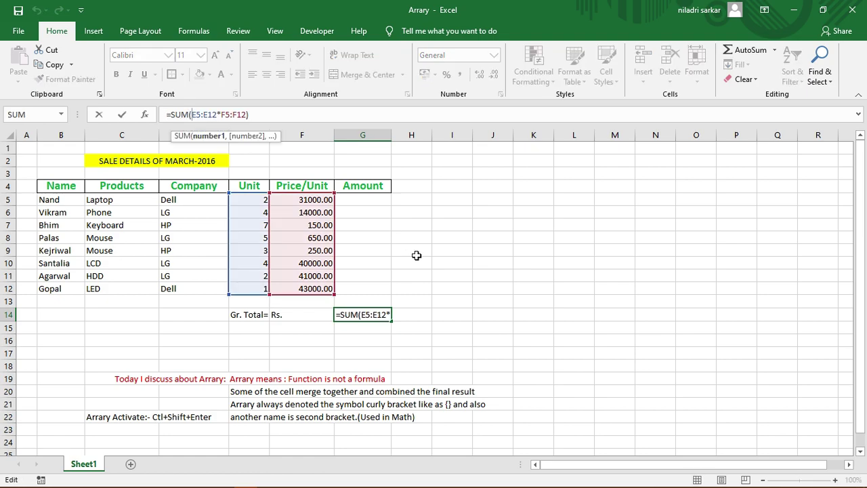
# Step: Edit the G14 formula text and try to commit it, dismissing the formula error
pyautogui.click(413, 262)
pyautogui.click(458, 273)
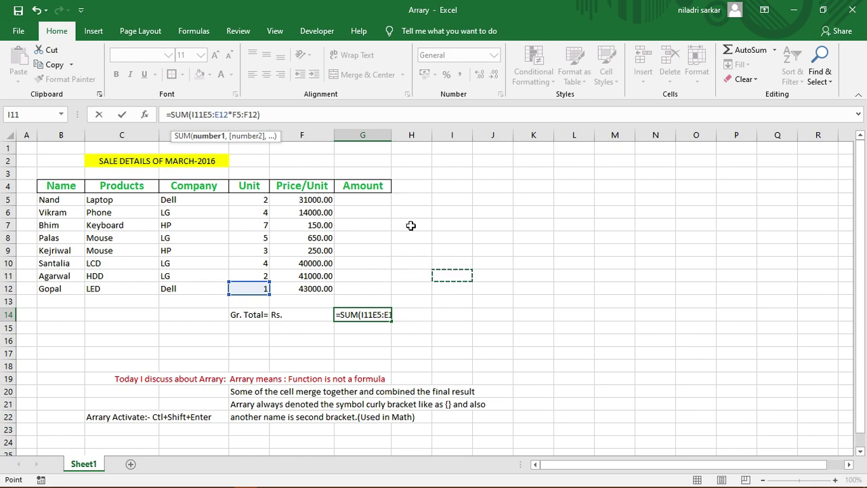
pyautogui.press('Left')
pyautogui.press('Up')
pyautogui.press('Up')
pyautogui.press('Up')
pyautogui.click(391, 135)
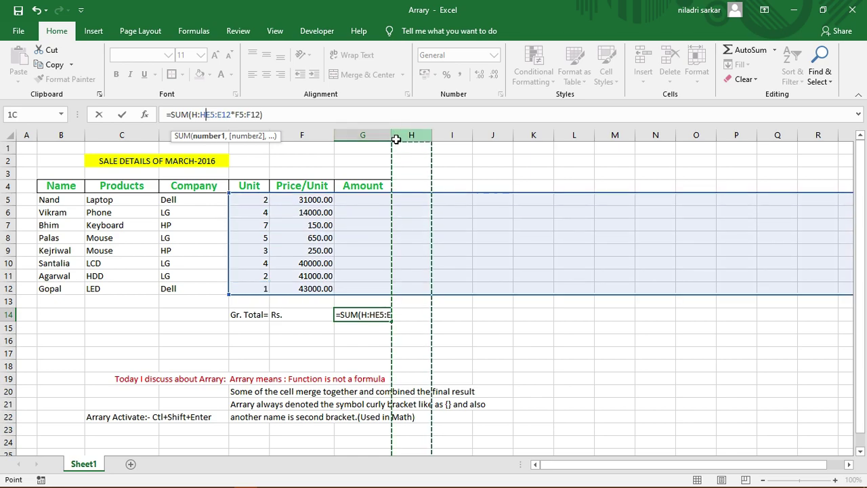
pyautogui.click(516, 339)
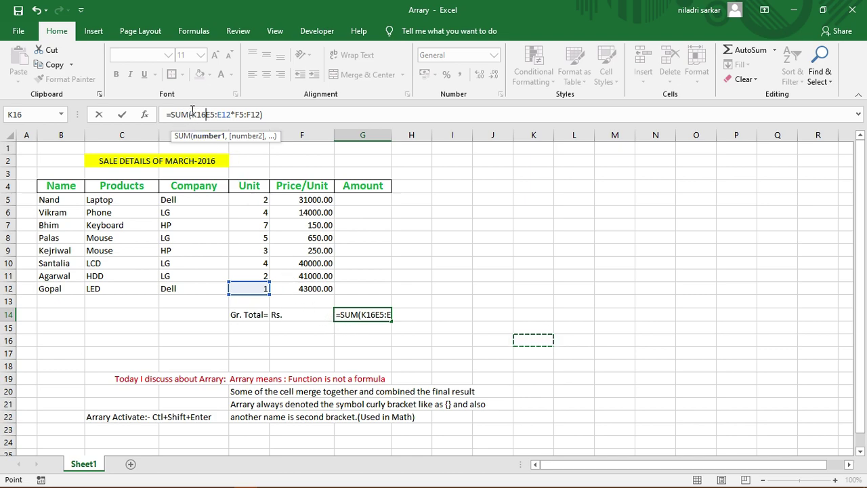
pyautogui.moveTo(192, 115); pyautogui.dragTo(263, 115)
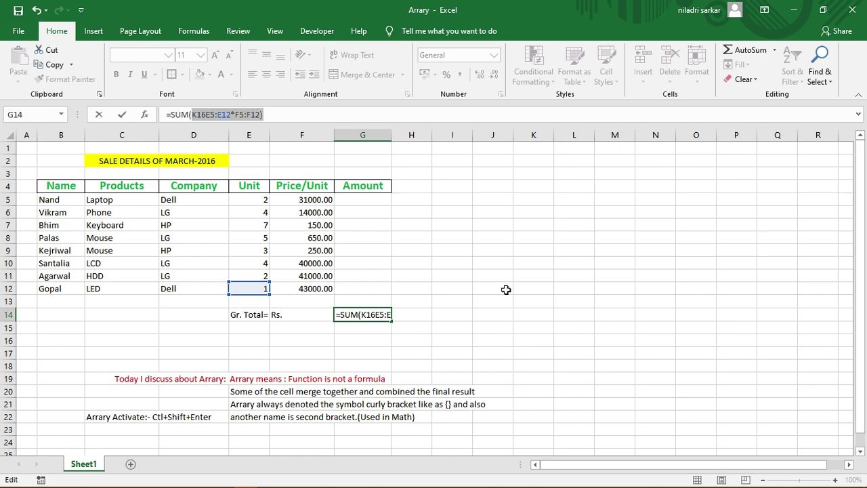
pyautogui.hotkey('ctrl', 'shift', 'Return')
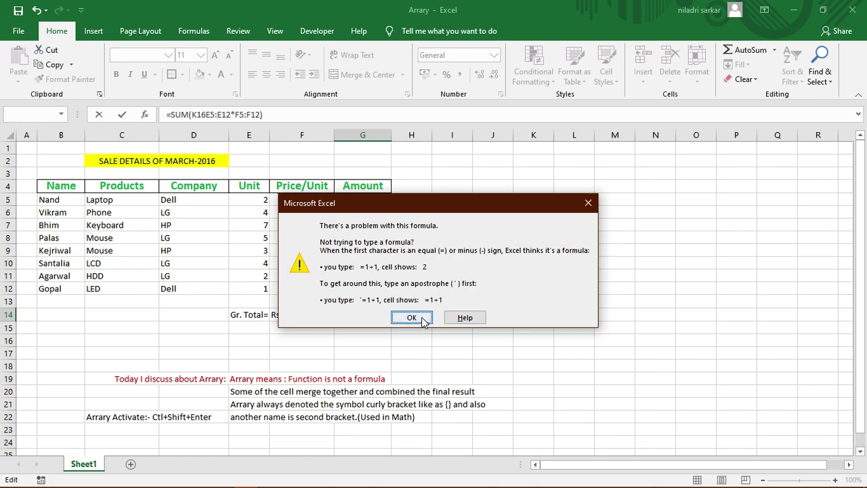
pyautogui.click(595, 203)
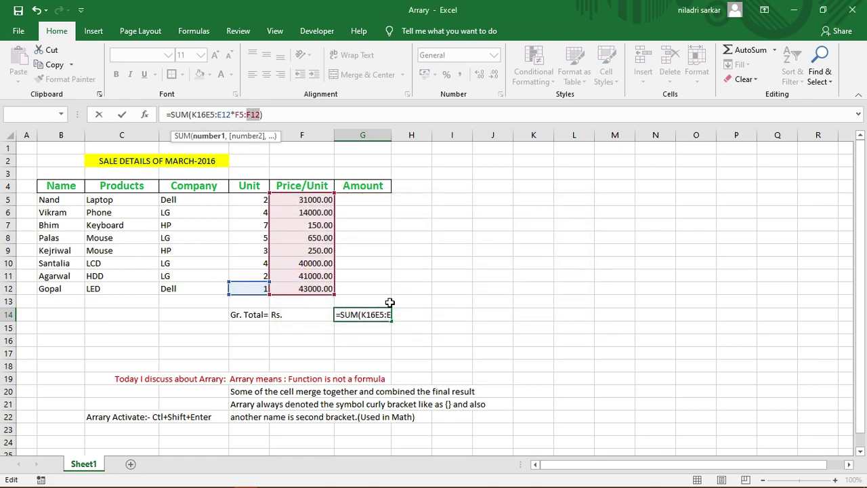
# Step: Re-point the formula's second range toward J13 and delete its closing parenthesis
pyautogui.keyDown('shift'); pyautogui.click(419, 314); pyautogui.keyUp('shift')
pyautogui.hotkey('shift', 'Right')
pyautogui.hotkey('shift', 'Right')
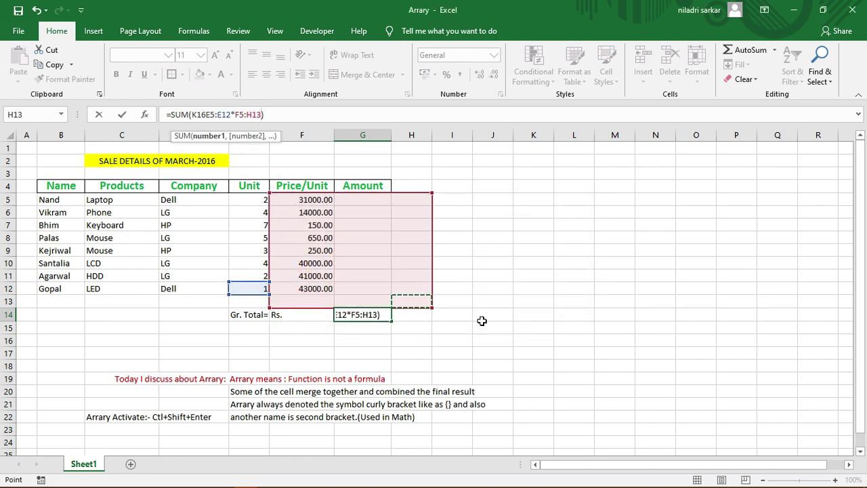
pyautogui.keyDown('shift'); pyautogui.click(321, 330); pyautogui.keyUp('shift')
pyautogui.keyDown('shift'); pyautogui.click(184, 320); pyautogui.keyUp('shift')
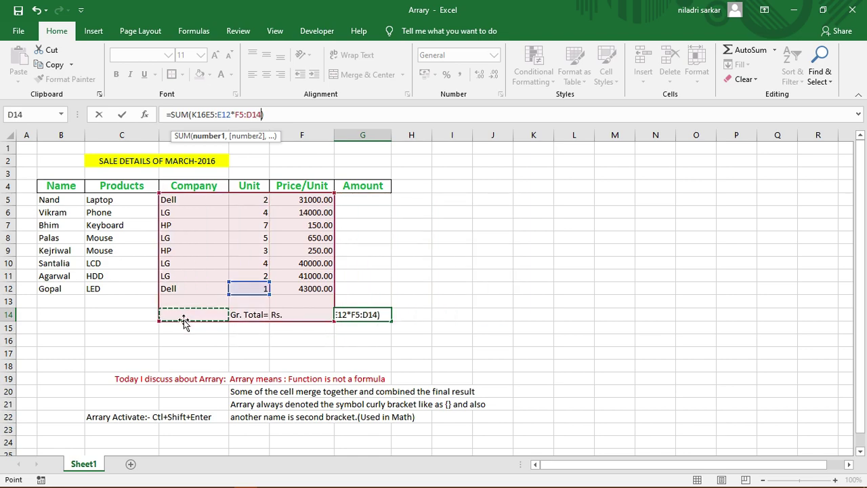
pyautogui.keyDown('shift'); pyautogui.click(430, 236); pyautogui.keyUp('shift')
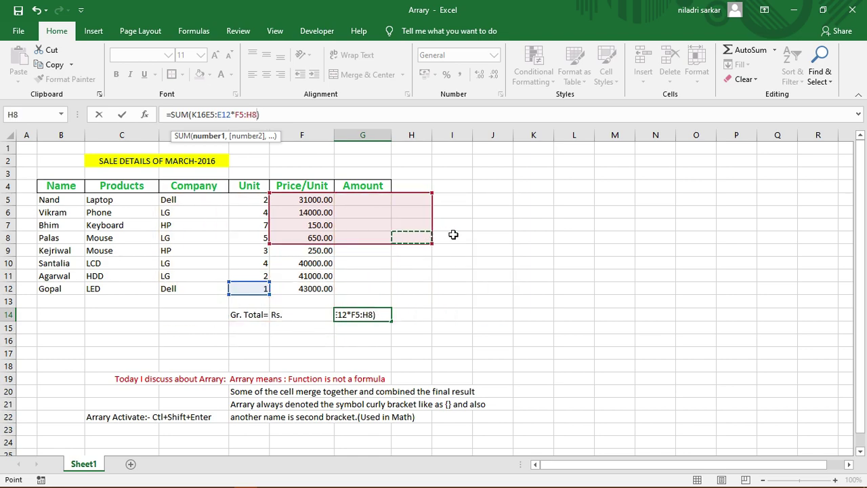
pyautogui.keyDown('shift'); pyautogui.click(521, 237); pyautogui.keyUp('shift')
pyautogui.hotkey('shift', 'Left')
pyautogui.hotkey('shift', 'Down')
pyautogui.hotkey('shift', 'Down')
pyautogui.hotkey('shift', 'Down')
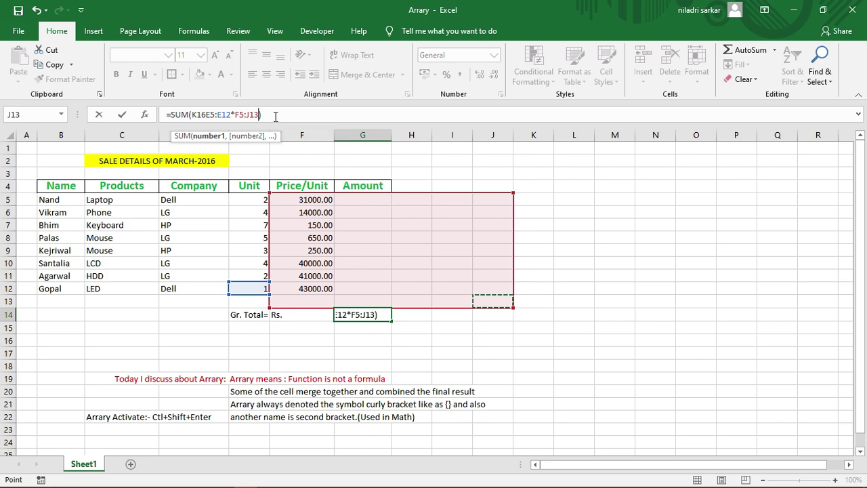
pyautogui.click(358, 110)
pyautogui.press('BackSpace')
pyautogui.press('BackSpace')
pyautogui.press('BackSpace')
pyautogui.press('BackSpace')
pyautogui.press('BackSpace')
pyautogui.press('BackSpace')
pyautogui.press('BackSpace')
pyautogui.press('BackSpace')
pyautogui.press('BackSpace')
pyautogui.press('BackSpace')
pyautogui.press('BackSpace')
pyautogui.press('BackSpace')
pyautogui.press('BackSpace')
pyautogui.press('BackSpace')
pyautogui.press('BackSpace')
pyautogui.press('BackSpace')
pyautogui.press('BackSpace')
pyautogui.press('BackSpace')
pyautogui.press('BackSpace')
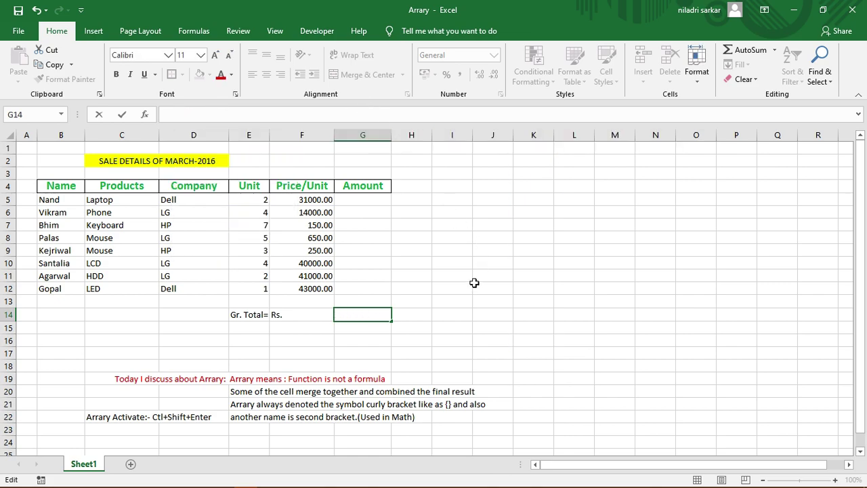
# Step: Replace the E14 label with 'Gr. Total= Rs.' and start a new =sum( entry in G14
pyautogui.click(418, 250)
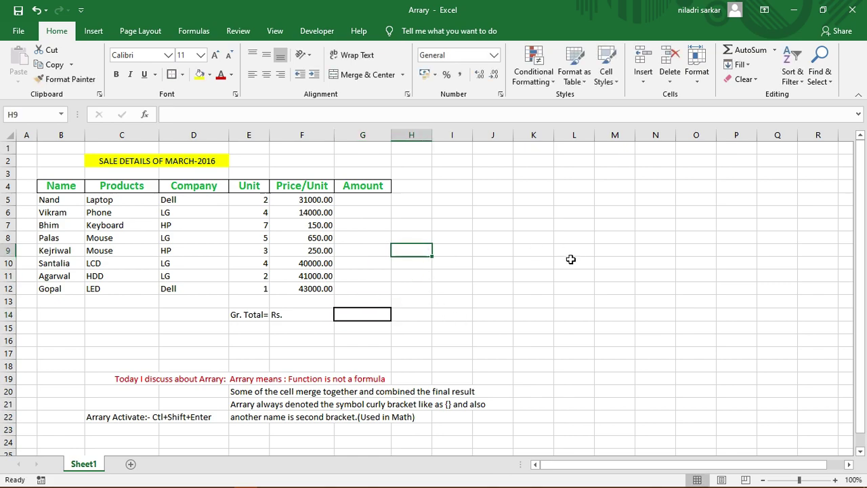
pyautogui.click(241, 315)
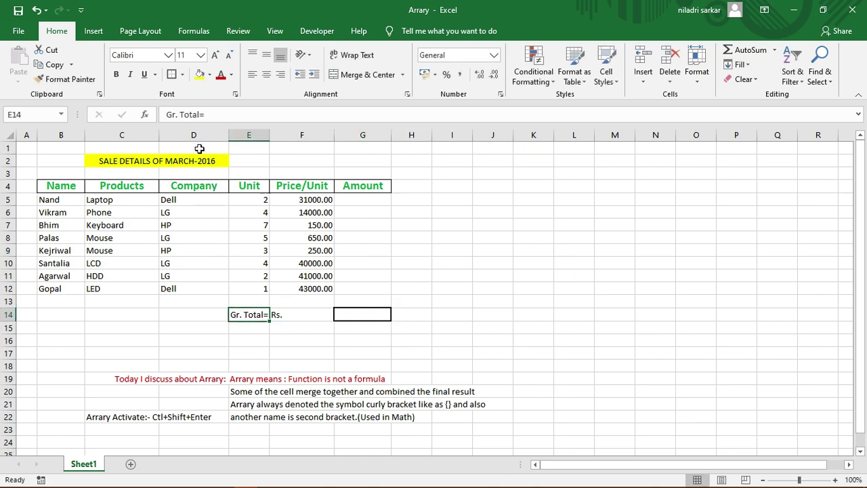
pyautogui.click(166, 114)
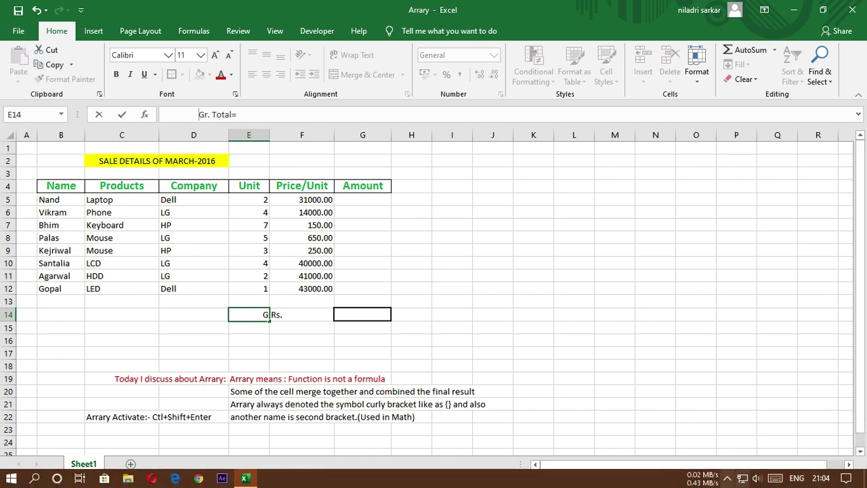
pyautogui.click(419, 248)
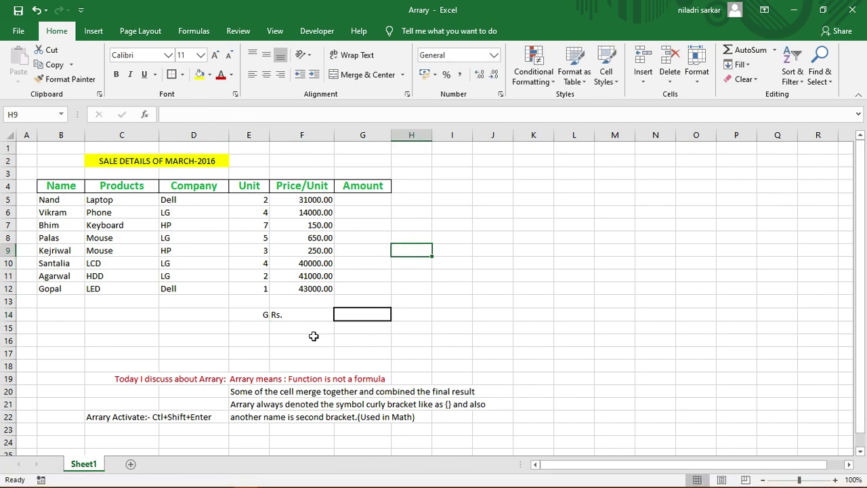
pyautogui.click(237, 314)
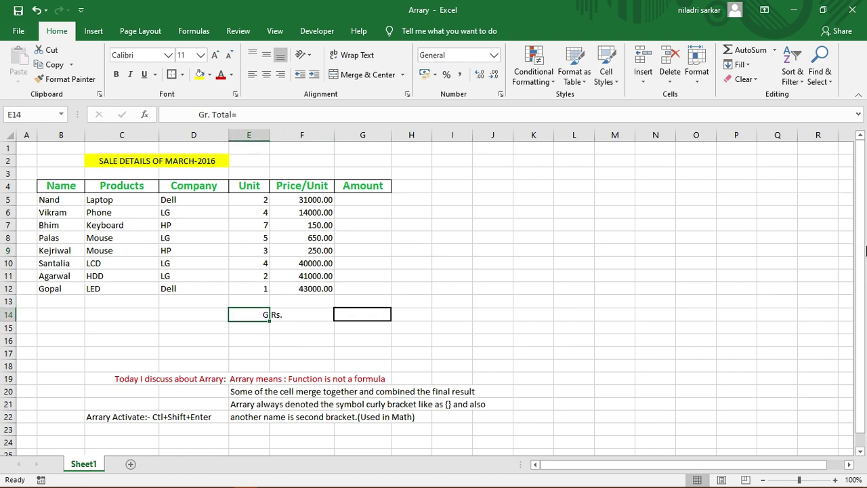
pyautogui.write('Gr')
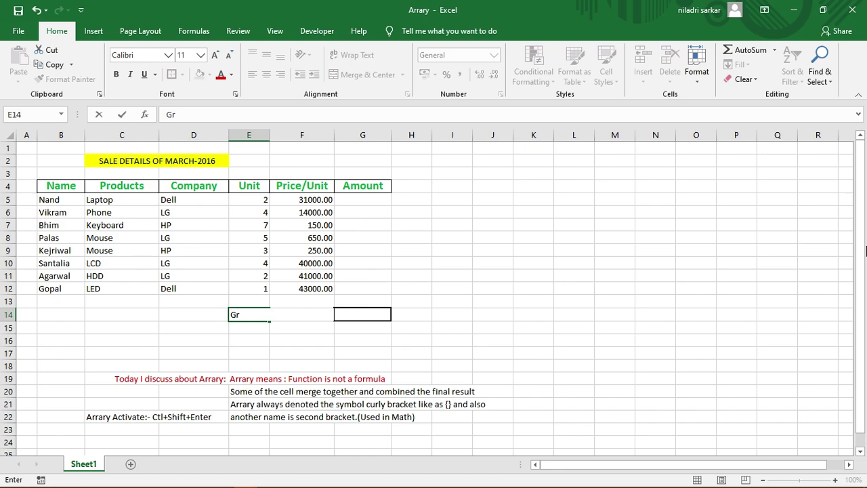
pyautogui.write('. Total=')
pyautogui.write(' Rs.')
pyautogui.click(476, 325)
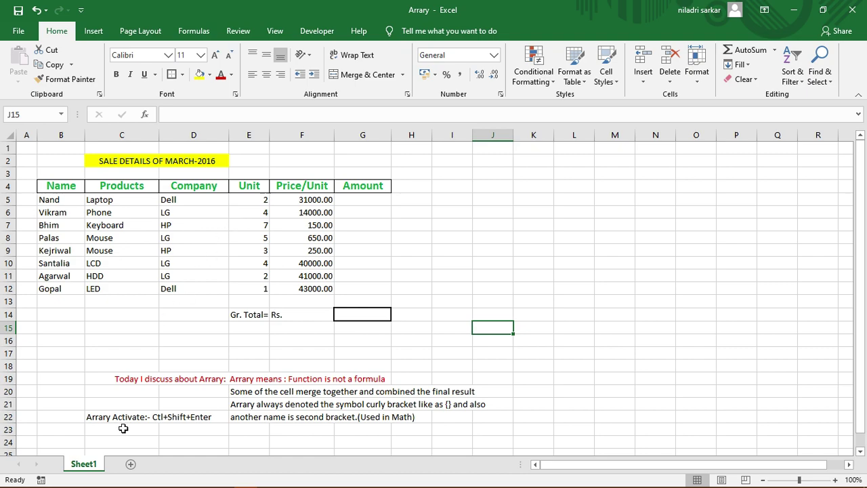
pyautogui.click(354, 317)
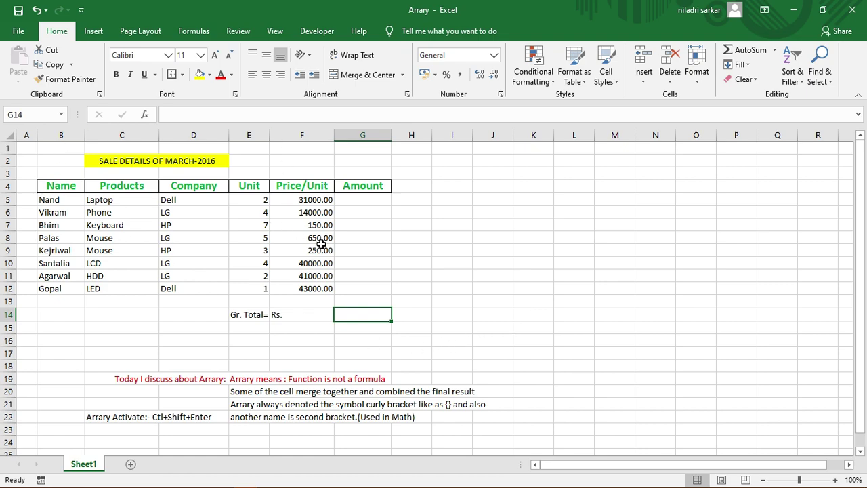
pyautogui.write('=')
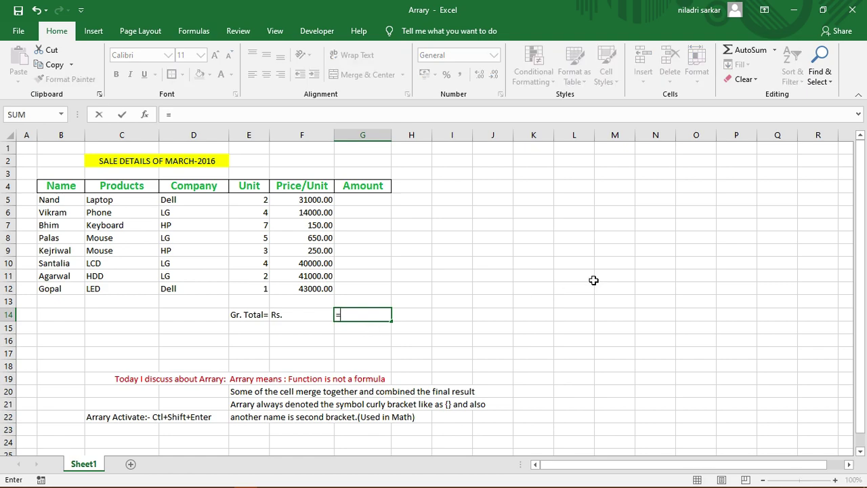
pyautogui.write('s')
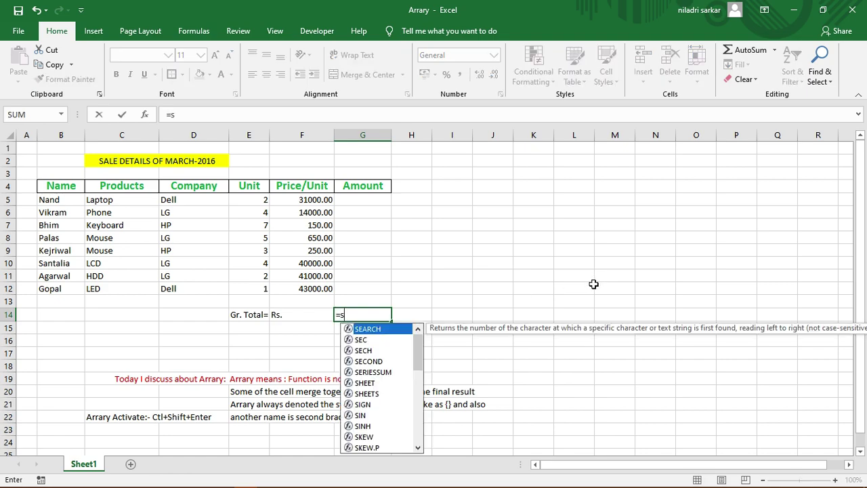
pyautogui.write('um')
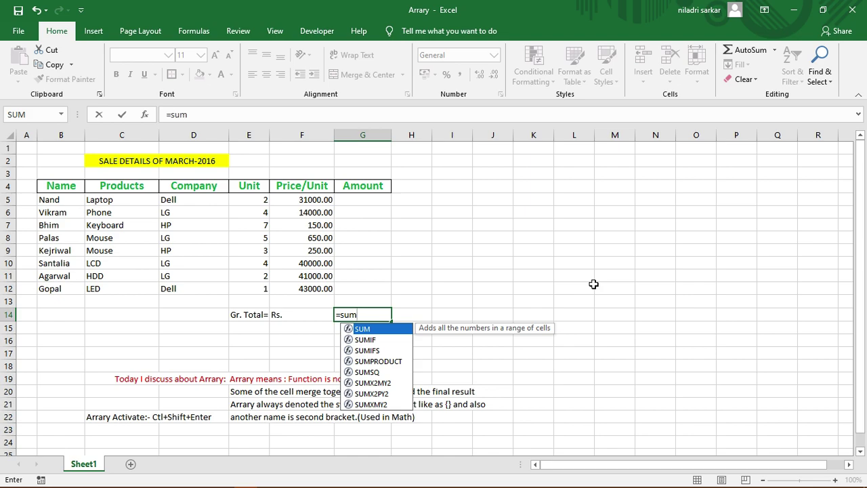
pyautogui.write('(')
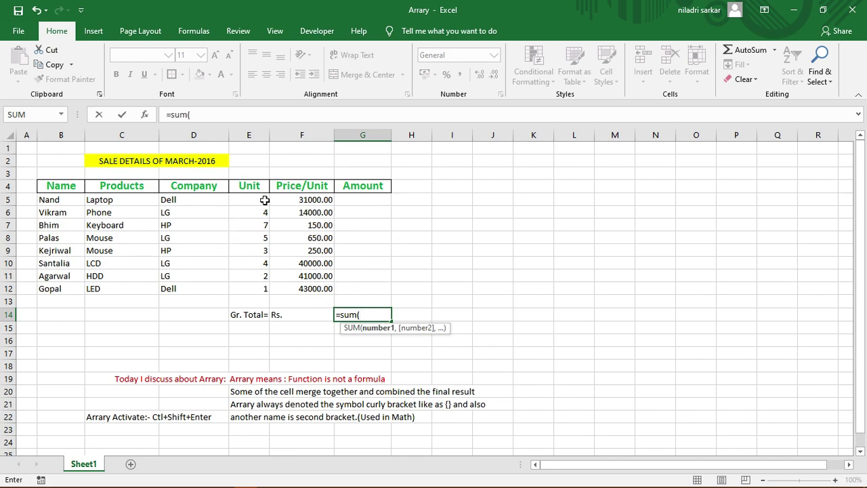
# Step: Enter {=SUM(E5:E12*F5:F12)} in G14 as an array formula, totalling 408050
pyautogui.moveTo(258, 200); pyautogui.dragTo(249, 290)
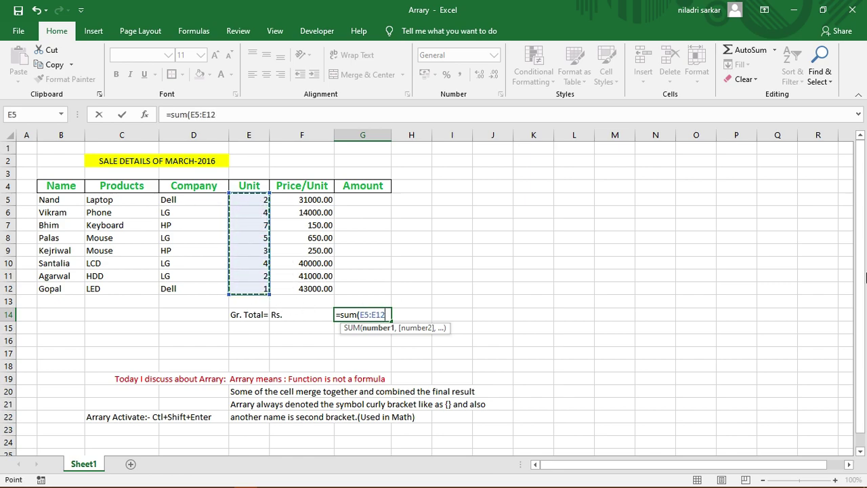
pyautogui.write('*')
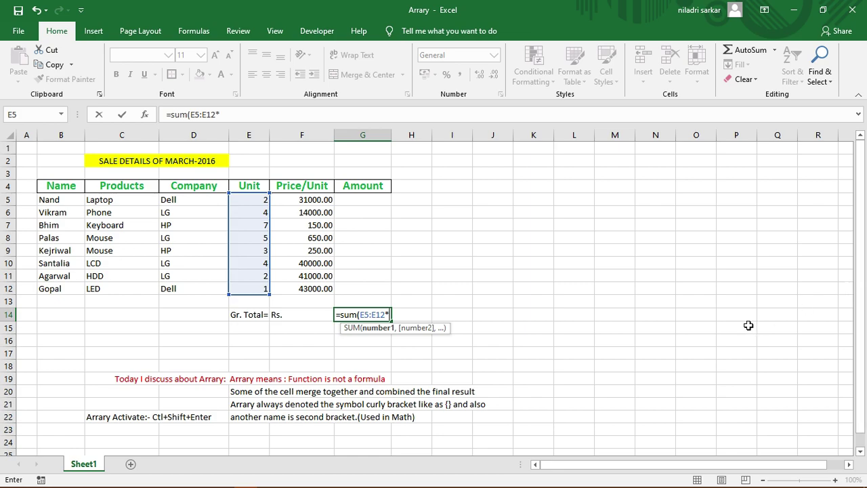
pyautogui.moveTo(279, 200); pyautogui.dragTo(298, 291)
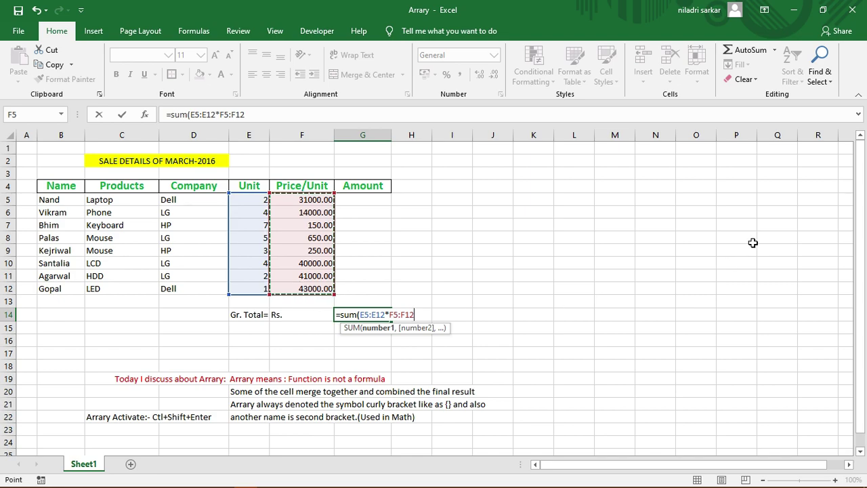
pyautogui.write(')')
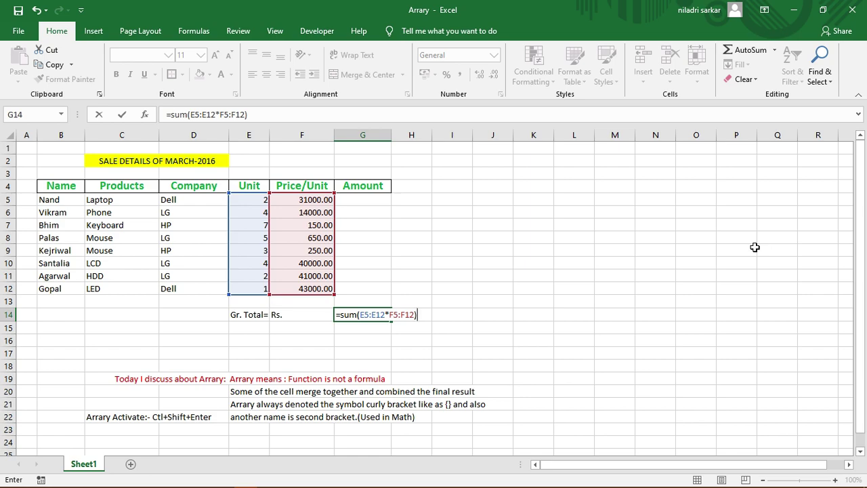
pyautogui.hotkey('ctrl', 'shift', 'Return')
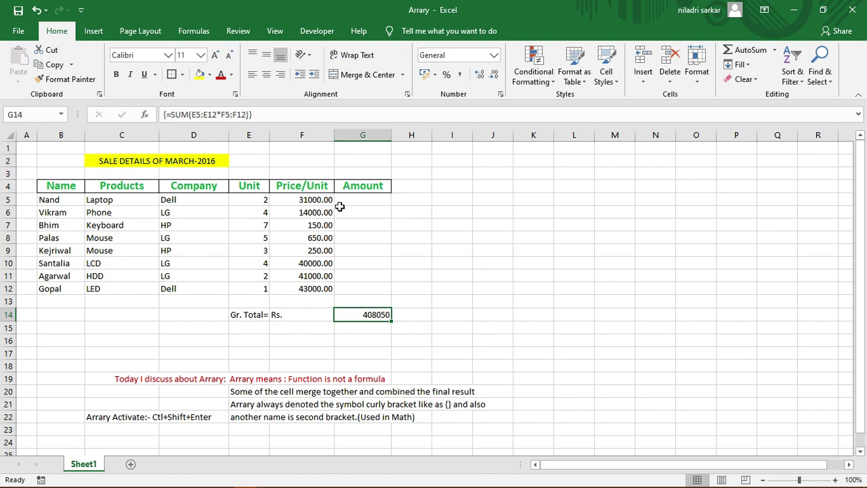
pyautogui.click(351, 200)
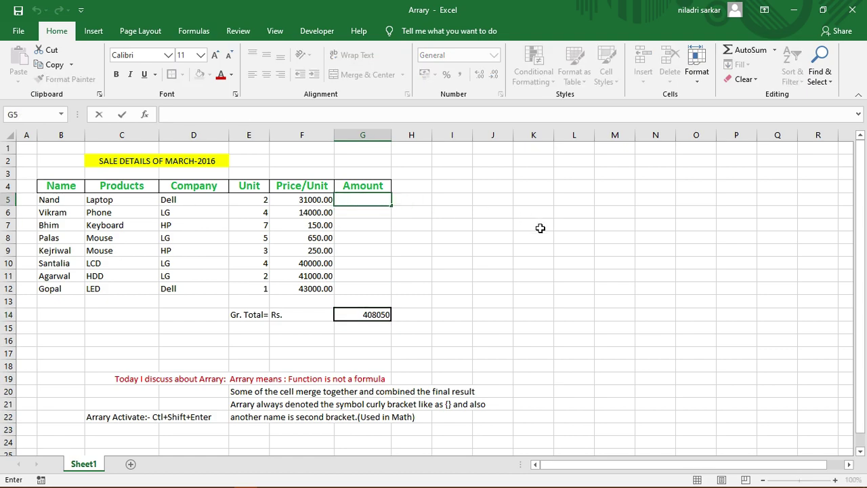
# Step: Enter =E5*F5 in G5 and fill it down to G12, giving amounts 62000 to 43000
pyautogui.write('=')
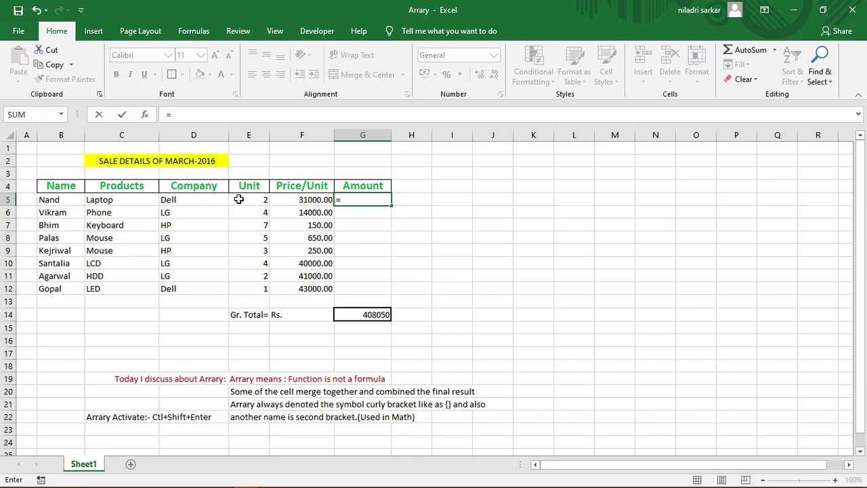
pyautogui.click(239, 199)
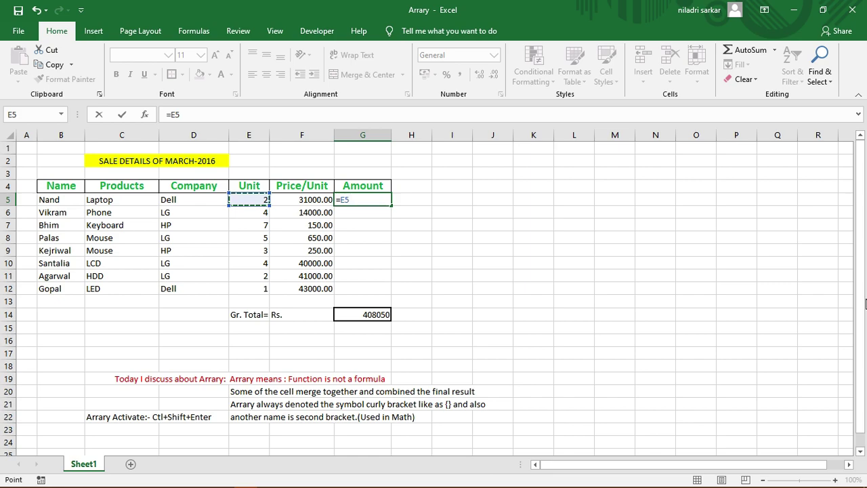
pyautogui.write('*')
pyautogui.click(313, 200)
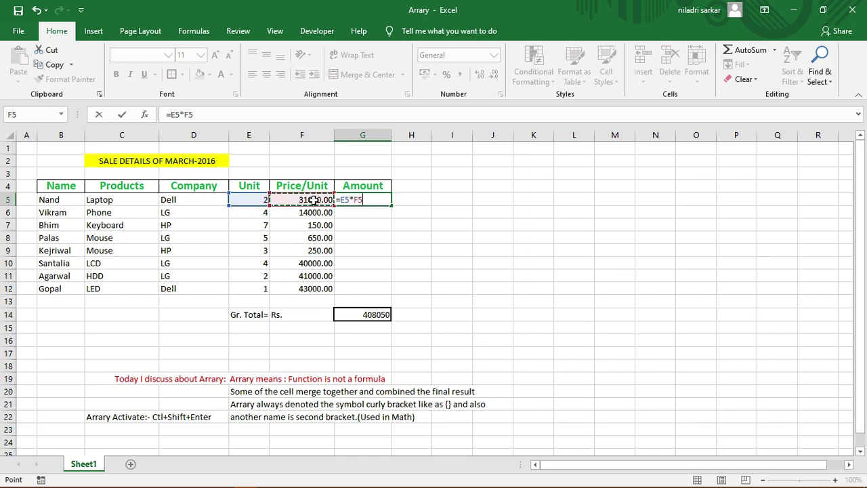
pyautogui.press('Return')
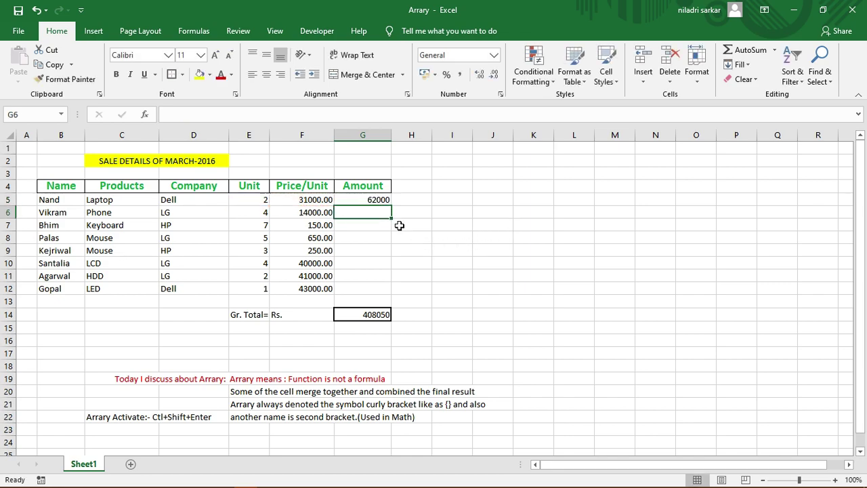
pyautogui.click(360, 199)
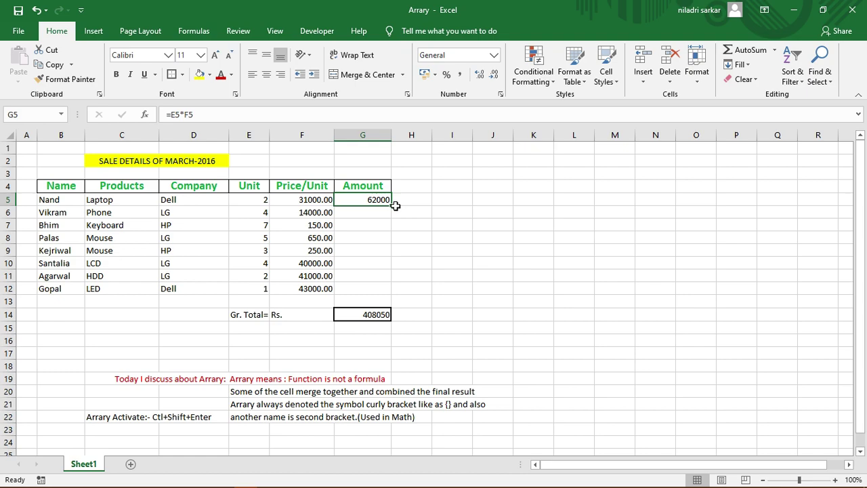
pyautogui.moveTo(392, 203); pyautogui.dragTo(390, 294)
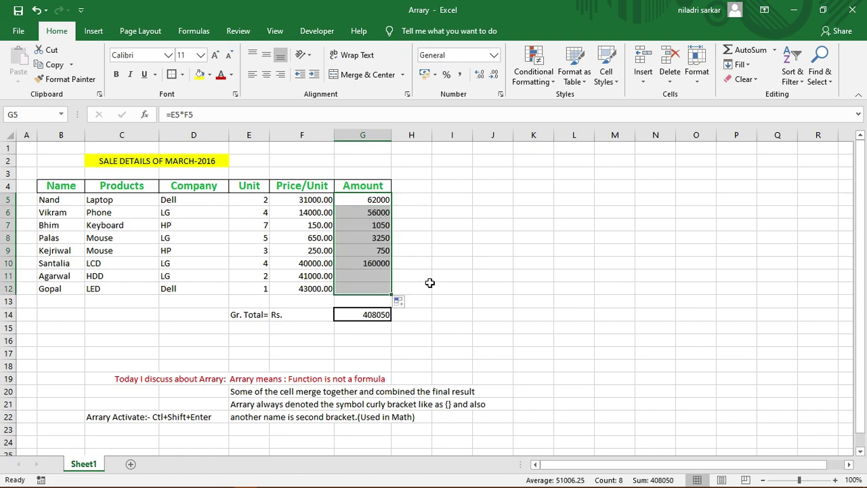
pyautogui.click(567, 313)
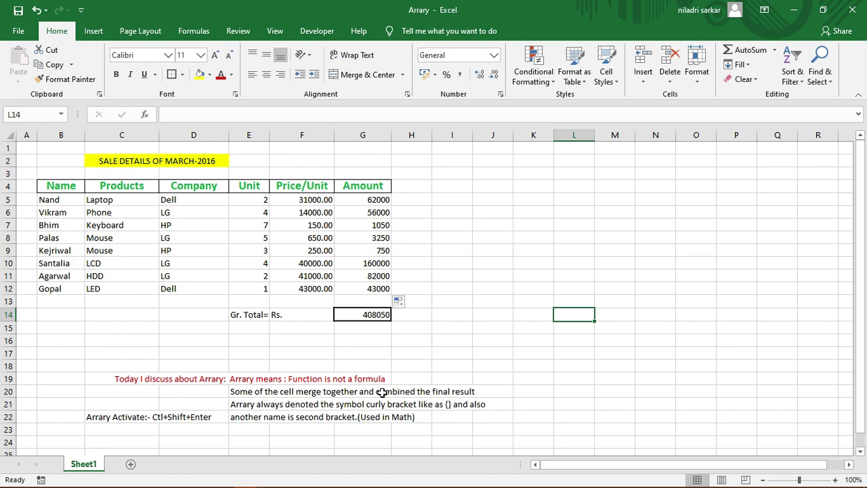
# Step: Check the array formula behind the G14 grand total
pyautogui.click(363, 318)
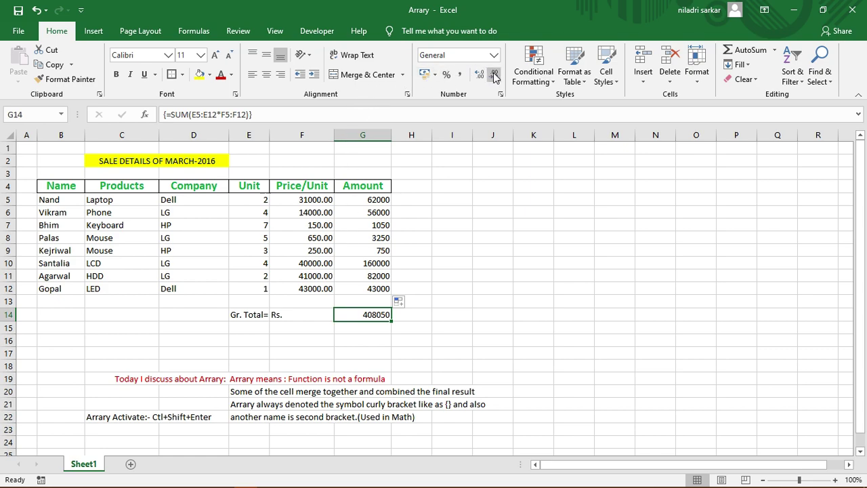
pyautogui.click(448, 314)
pyautogui.click(358, 316)
pyautogui.click(452, 327)
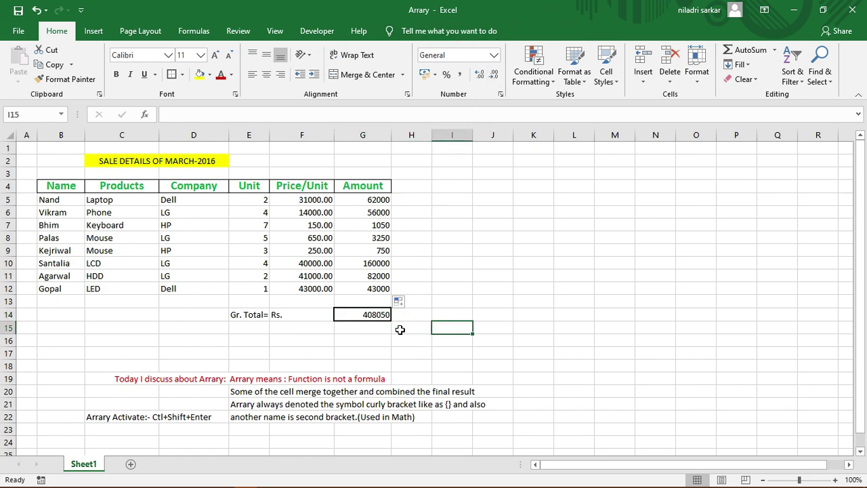
# Step: Add two decimal places to G14 so the total reads 408050.00
pyautogui.click(480, 74)
pyautogui.click(371, 313)
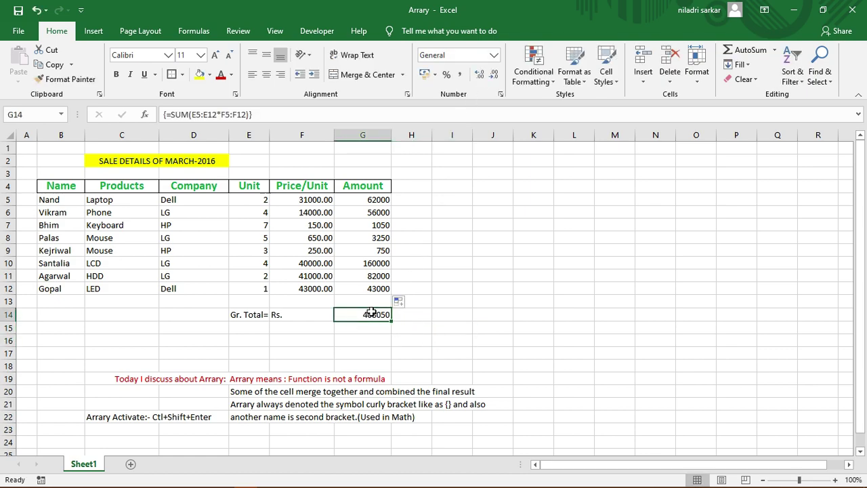
pyautogui.click(477, 75)
pyautogui.click(478, 76)
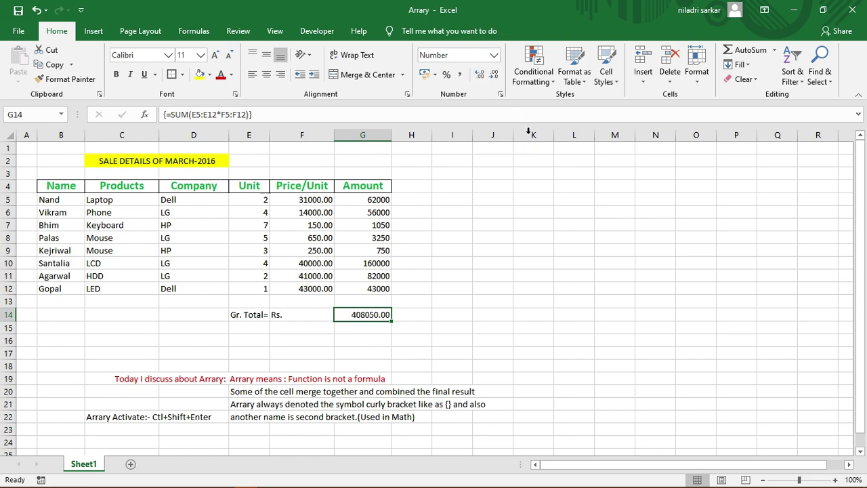
pyautogui.click(577, 286)
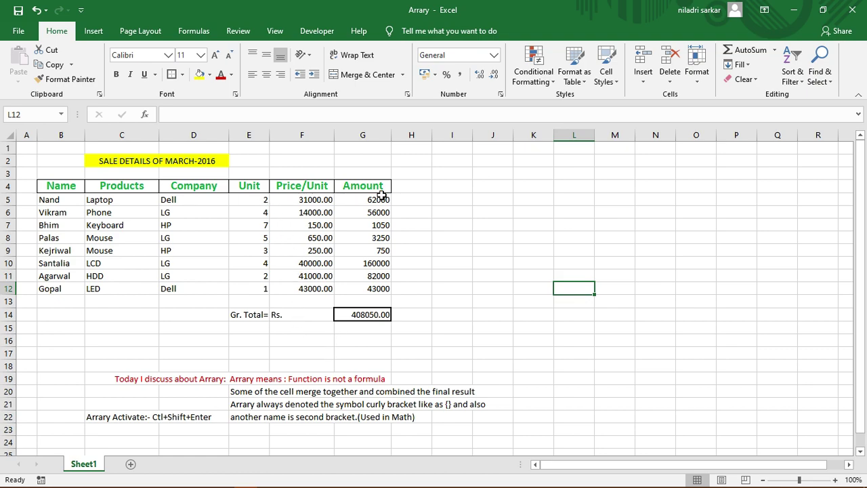
pyautogui.click(366, 316)
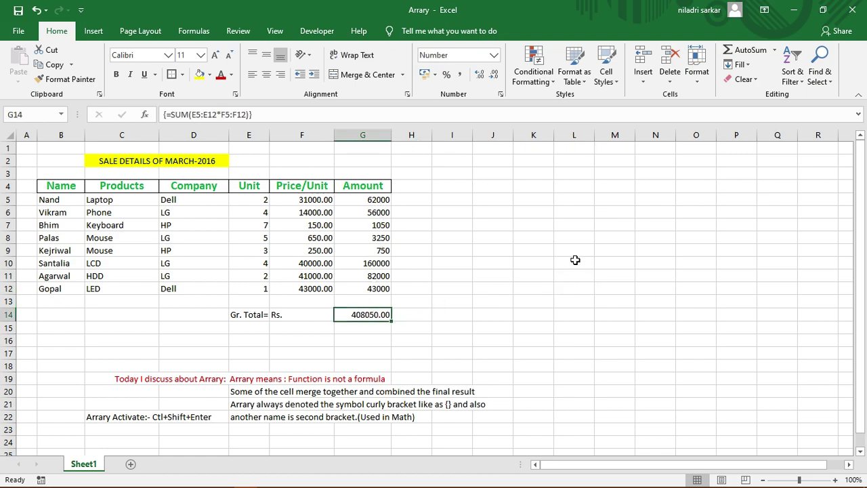
# Step: Replace G14 with a plain =SUM(E5:E12*F5:F12), see it return #VALUE!, then clear it
pyautogui.press('Delete')
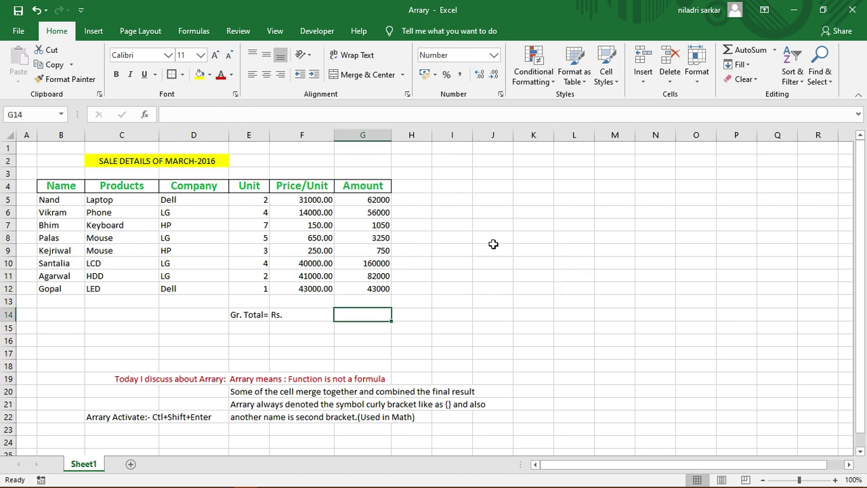
pyautogui.write('=s')
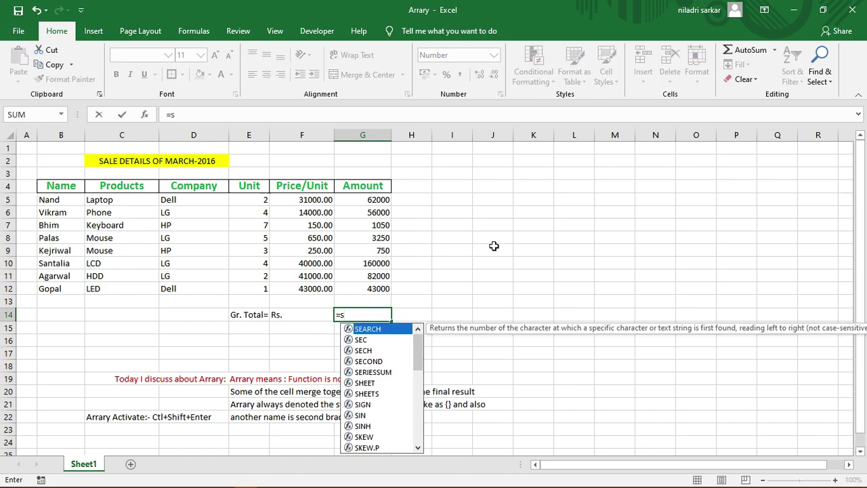
pyautogui.write('um')
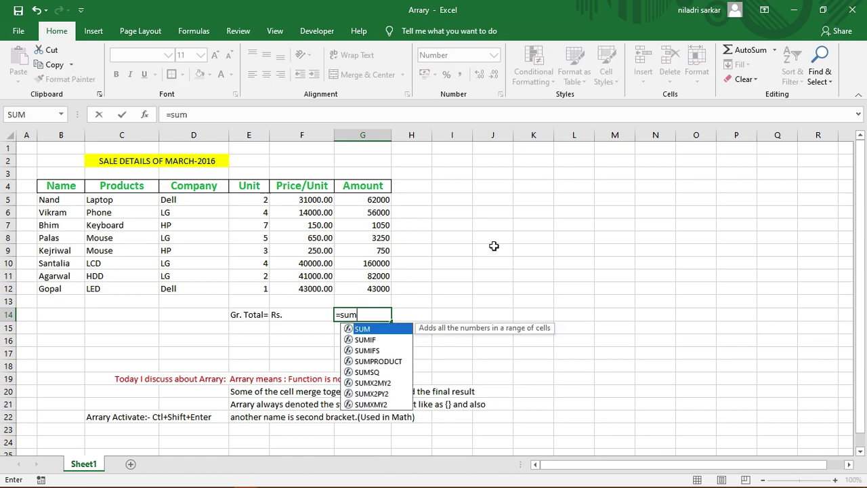
pyautogui.write('(')
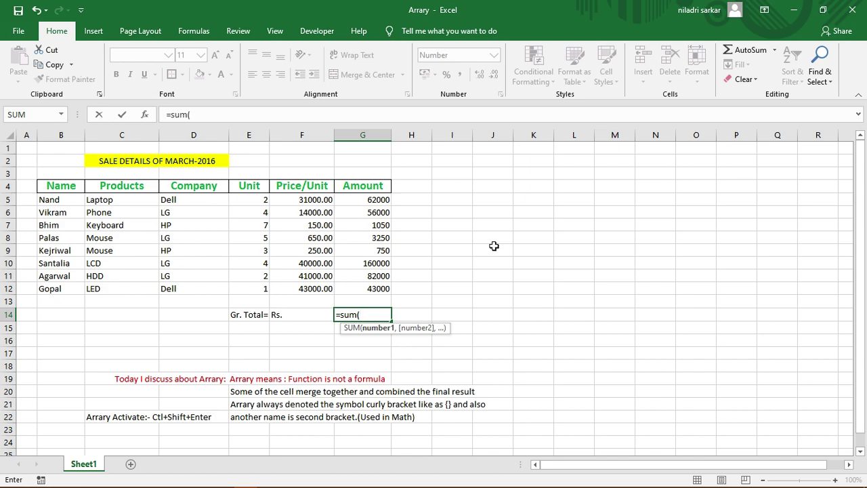
pyautogui.click(244, 203)
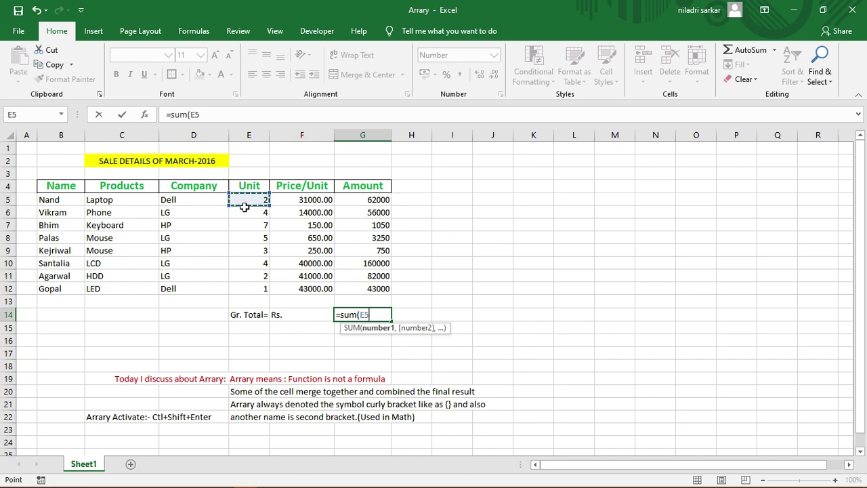
pyautogui.moveTo(245, 206); pyautogui.dragTo(258, 291)
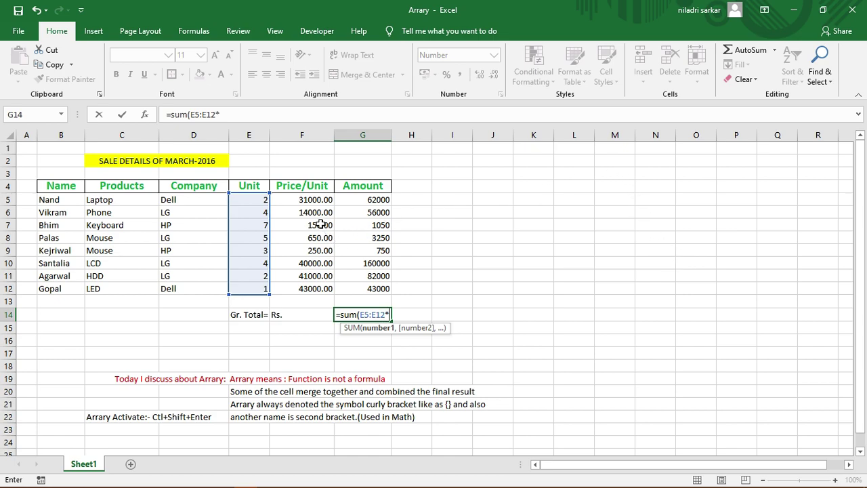
pyautogui.moveTo(304, 200); pyautogui.dragTo(316, 288)
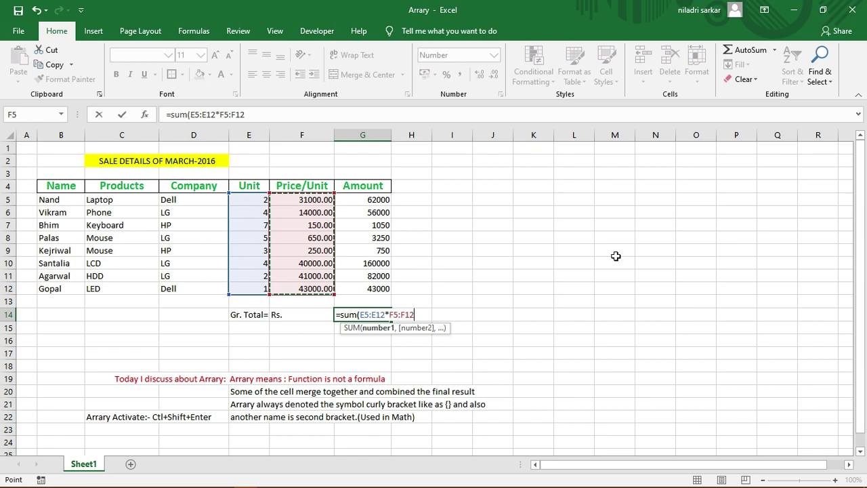
pyautogui.write(')')
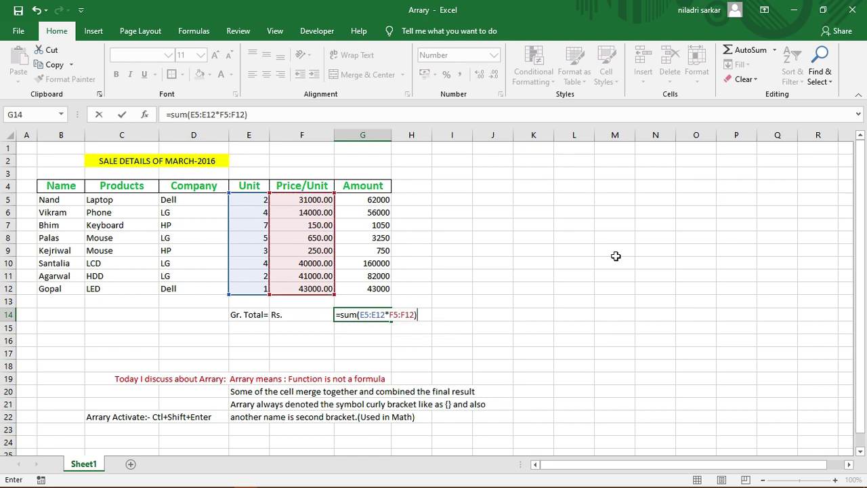
pyautogui.click(452, 318)
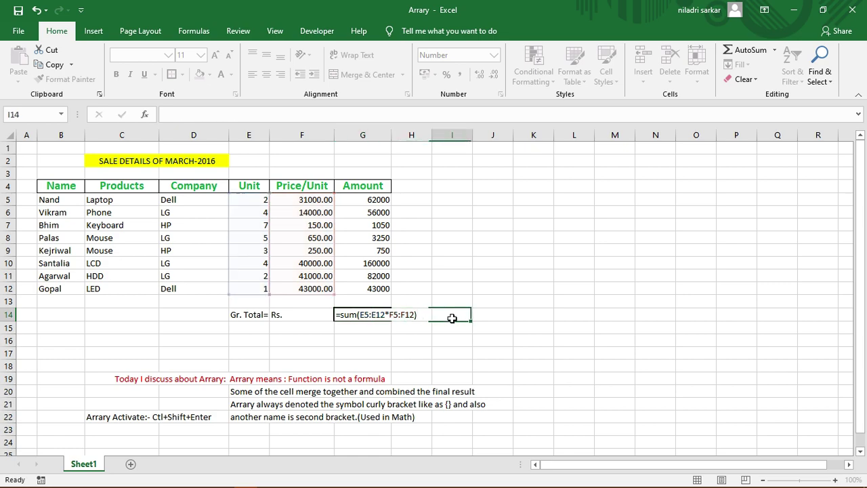
pyautogui.click(350, 314)
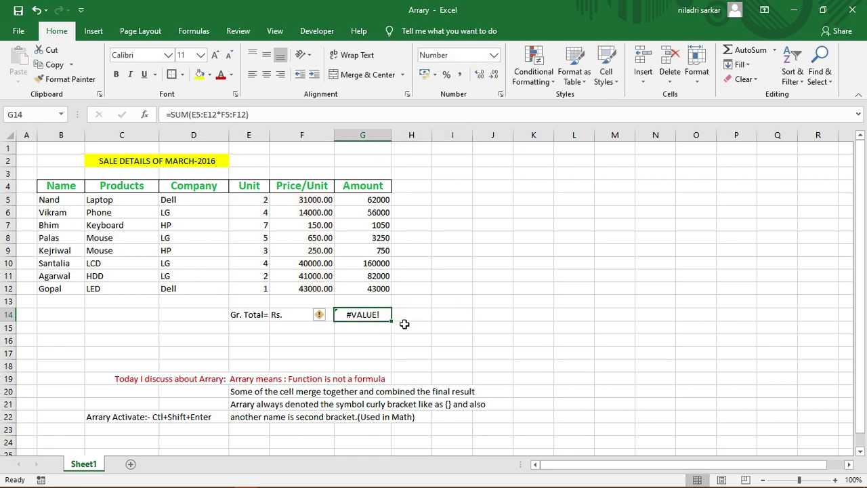
pyautogui.press('Delete')
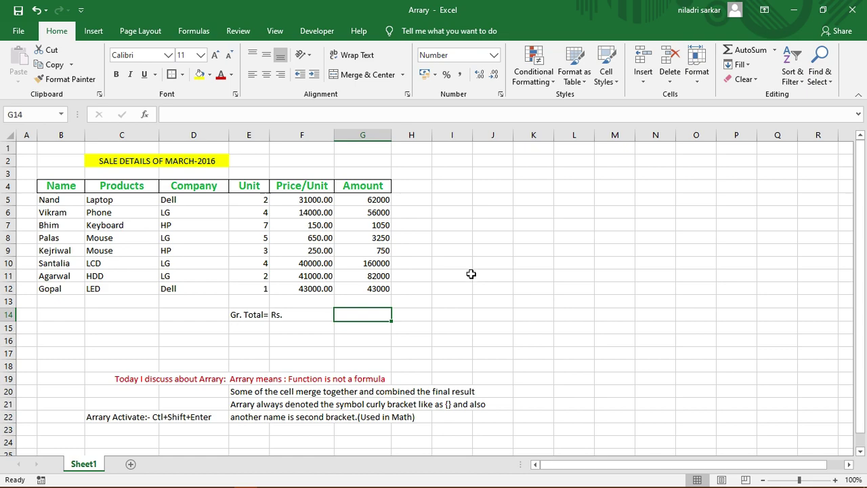
# Step: Re-enter =SUM(E5:E12*F5:F12) in G14 with Ctrl+Shift+Enter, showing 408050.00
pyautogui.write('=')
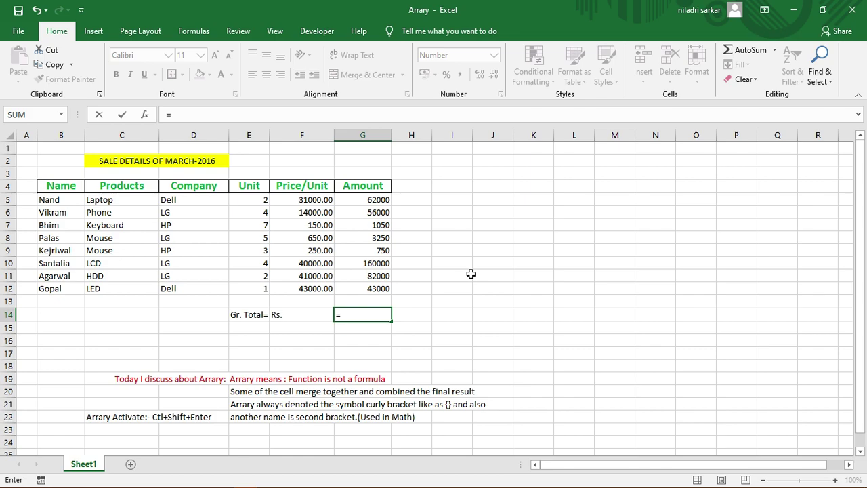
pyautogui.write('sum')
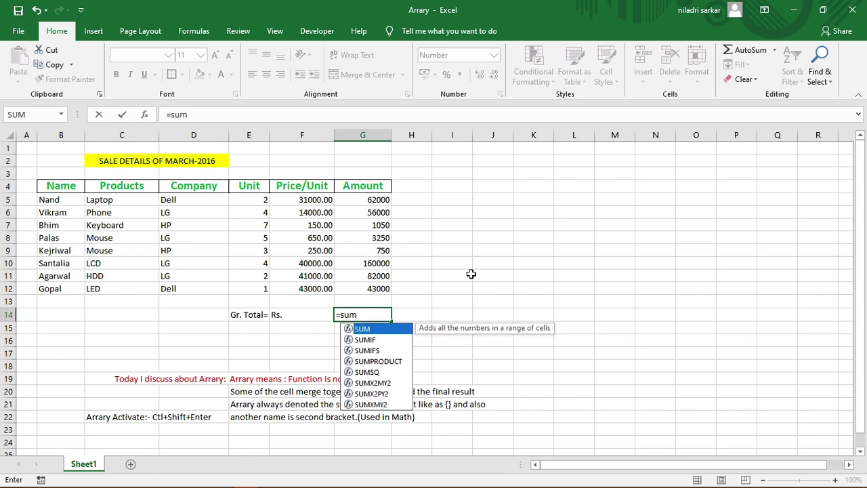
pyautogui.write('(')
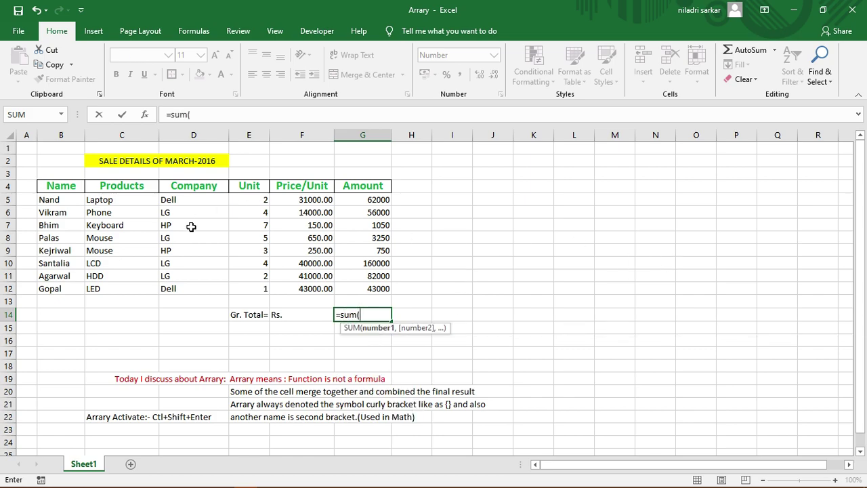
pyautogui.moveTo(256, 199); pyautogui.dragTo(263, 297)
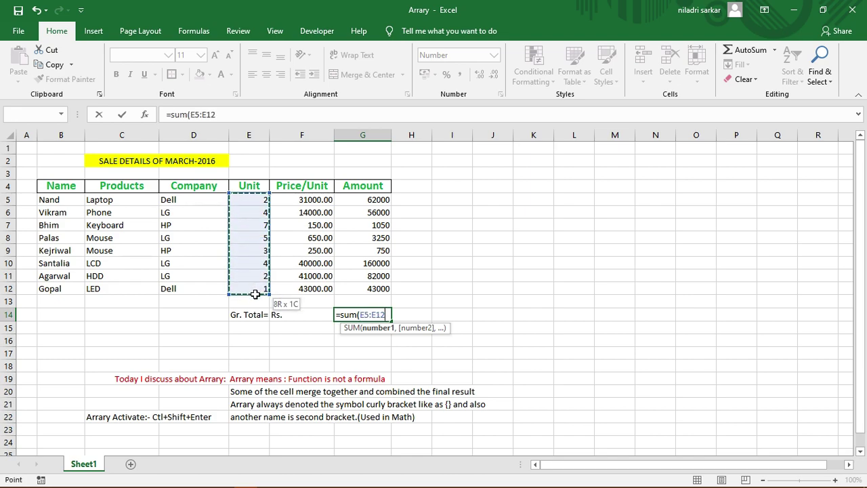
pyautogui.write('*')
pyautogui.moveTo(302, 200); pyautogui.dragTo(306, 289)
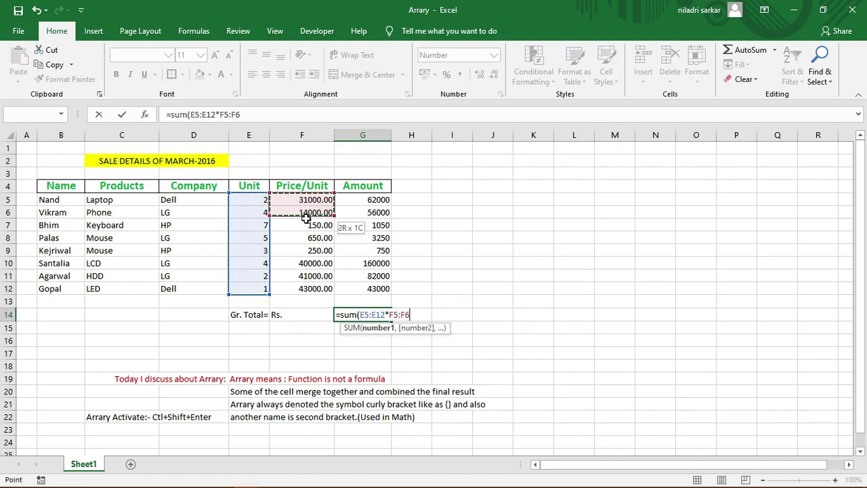
pyautogui.write(')')
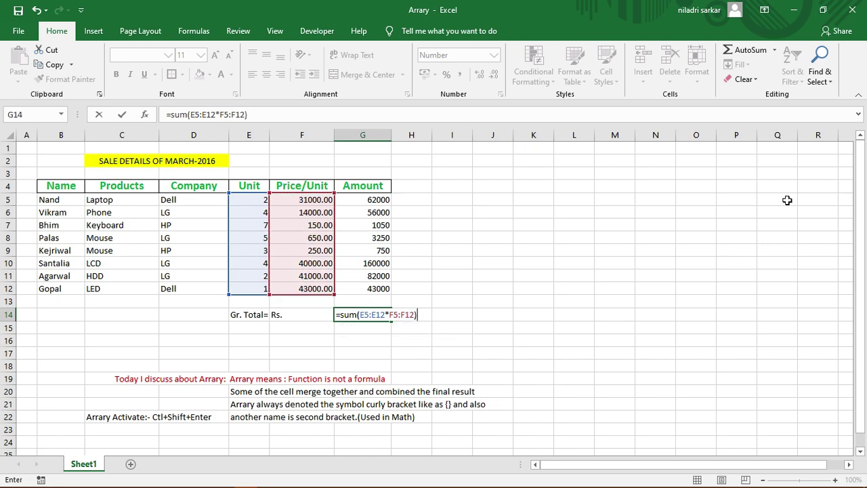
pyautogui.hotkey('ctrl', 'shift', 'Return')
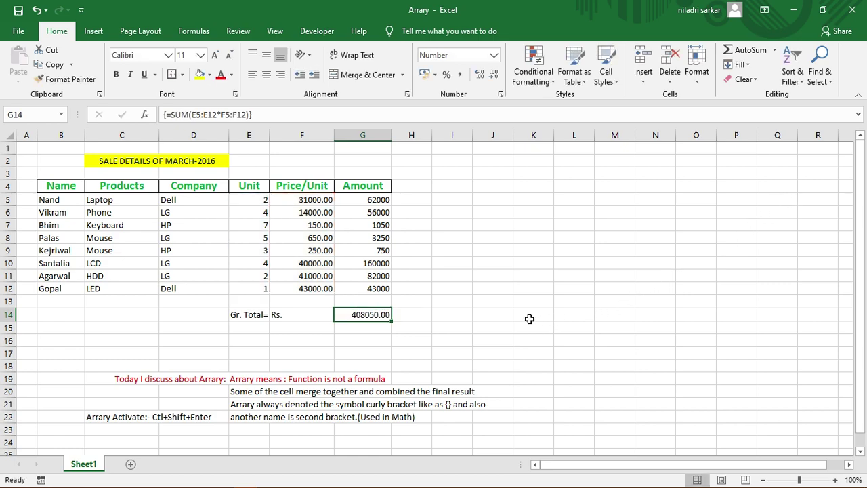
pyautogui.click(439, 316)
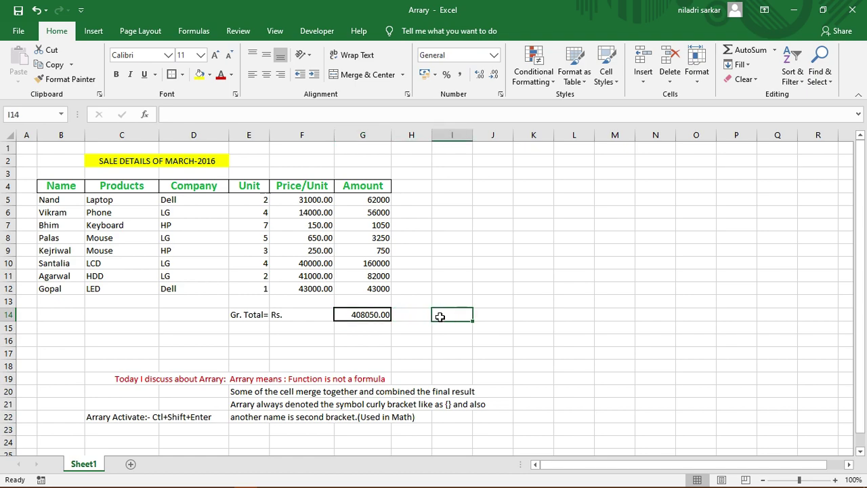
# Step: Type the note 'Press:= Not enter (Ctl+Shift+Enter)' into cell I14
pyautogui.click(417, 317)
pyautogui.click(476, 316)
pyautogui.click(437, 320)
pyautogui.write('Press:=')
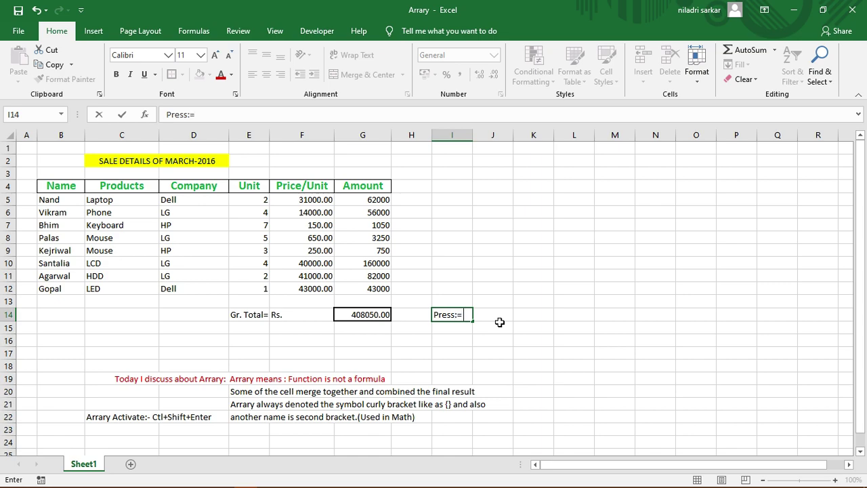
pyautogui.write('Not enter (')
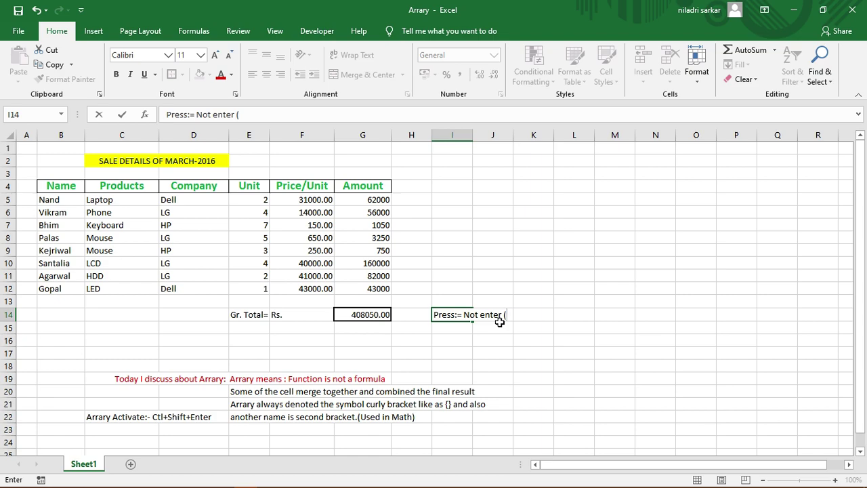
pyautogui.write('Ctl+S')
pyautogui.write('hift')
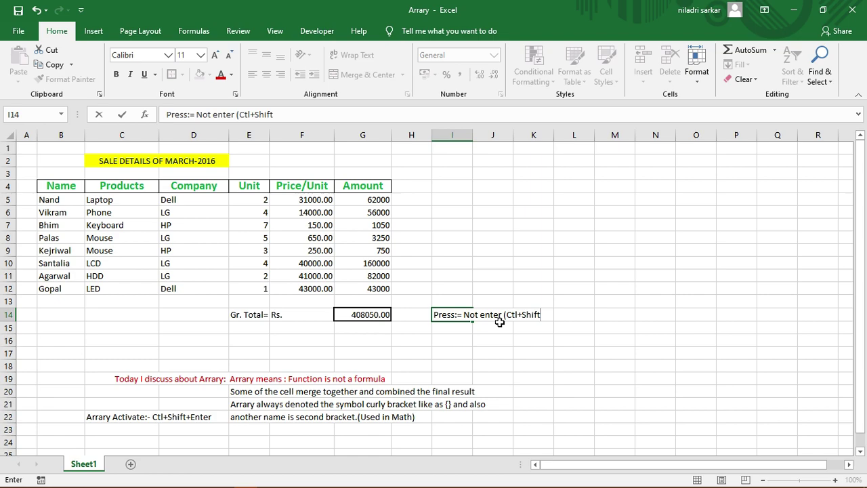
pyautogui.write('=Enter')
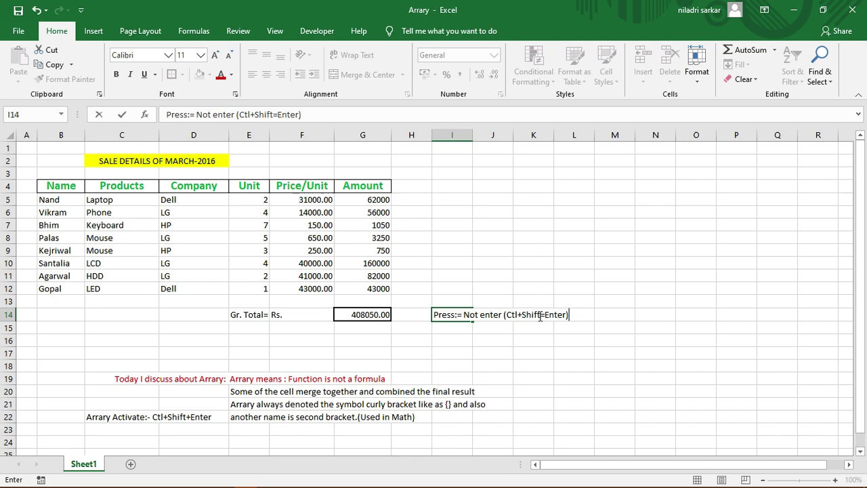
# Step: Remove the stray = so the note reads Ctl+Shift+Enter, and commit it
pyautogui.moveTo(539, 315); pyautogui.dragTo(545, 314)
pyautogui.press('BackSpace')
pyautogui.write('=')
pyautogui.press('BackSpace')
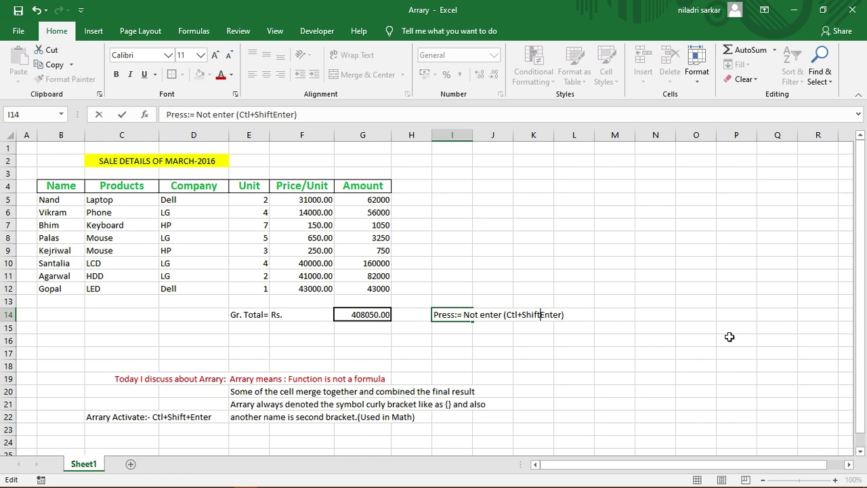
pyautogui.write('+')
pyautogui.click(581, 328)
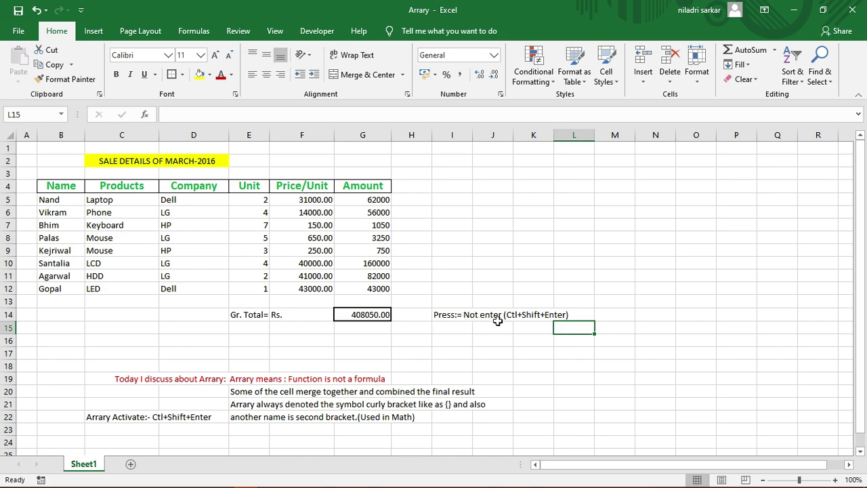
# Step: Save the workbook from the File menu
pyautogui.click(18, 31)
pyautogui.click(36, 174)
pyautogui.scroll(-2, 407, 332)
pyautogui.scroll(-2, 400, 335)
pyautogui.scroll(1, 401, 335)
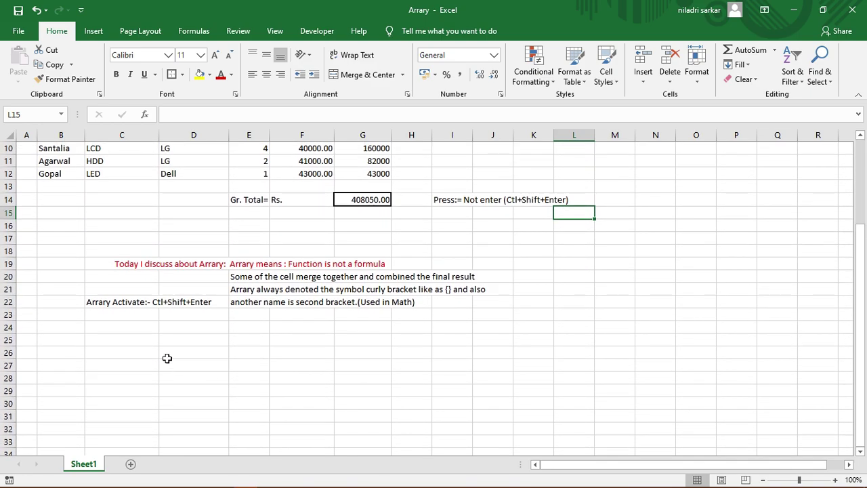
# Step: Type 'Please Subscribe/Like /Share' into cell C25
pyautogui.click(133, 340)
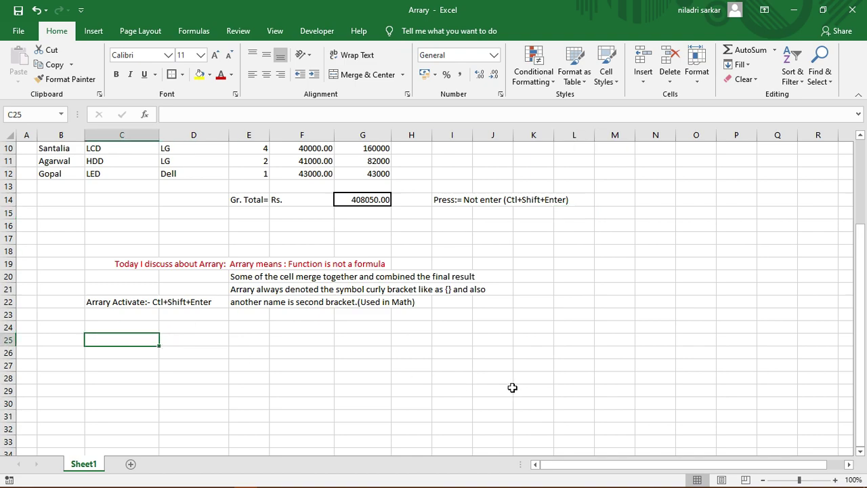
pyautogui.write('Ple')
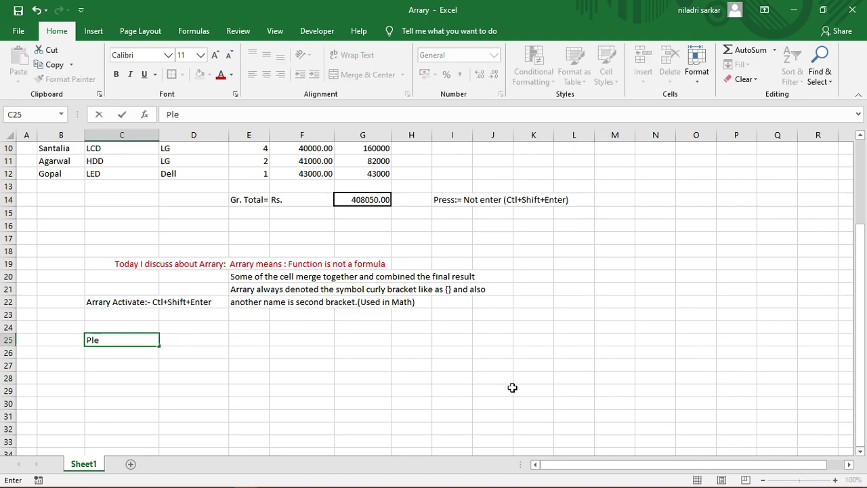
pyautogui.write('ase Su')
pyautogui.write('bscribe/')
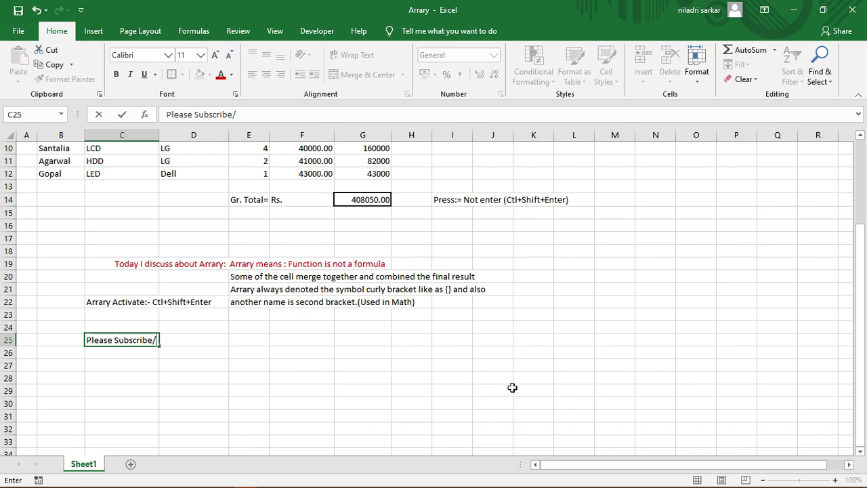
pyautogui.write('Like /Shar')
pyautogui.write('e')
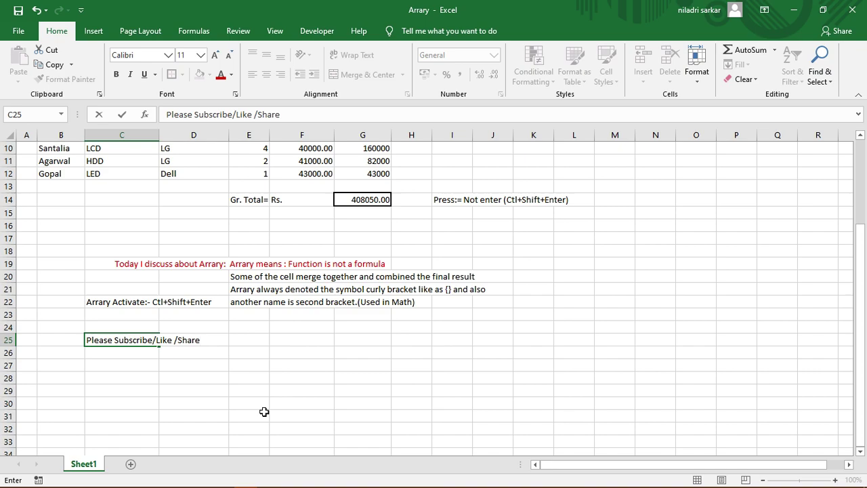
pyautogui.click(271, 366)
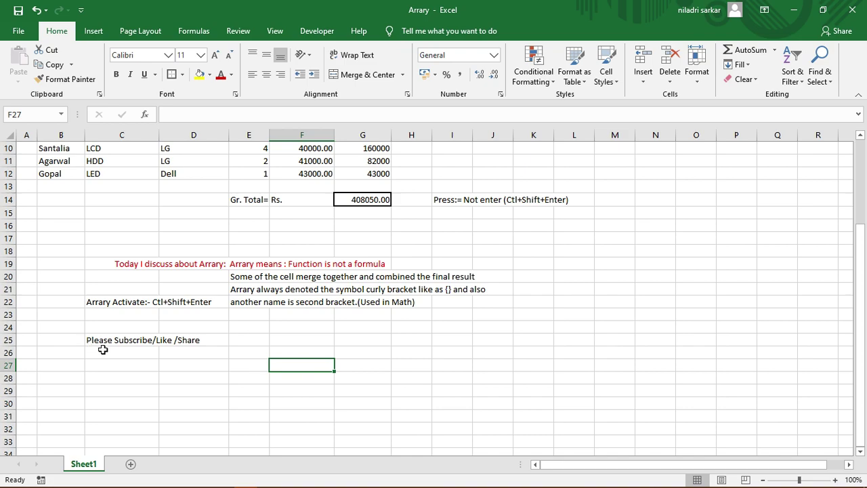
pyautogui.moveTo(90, 342); pyautogui.dragTo(169, 348)
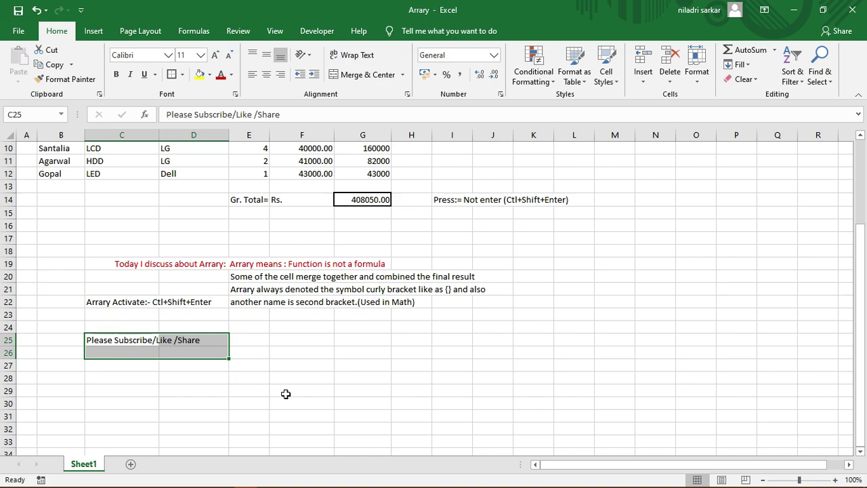
# Step: Clear the C25 message and type LIKE, SHARE, SUBSCRIBED across E27:G27
pyautogui.press('Delete')
pyautogui.click(224, 426)
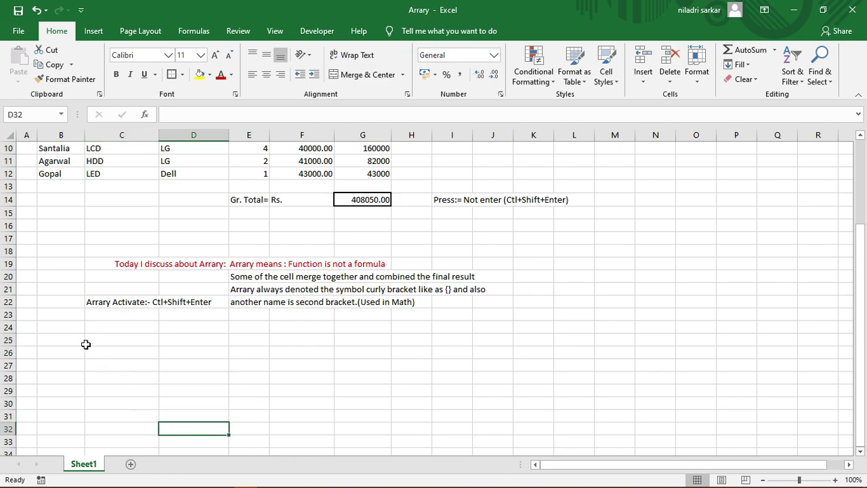
pyautogui.click(252, 364)
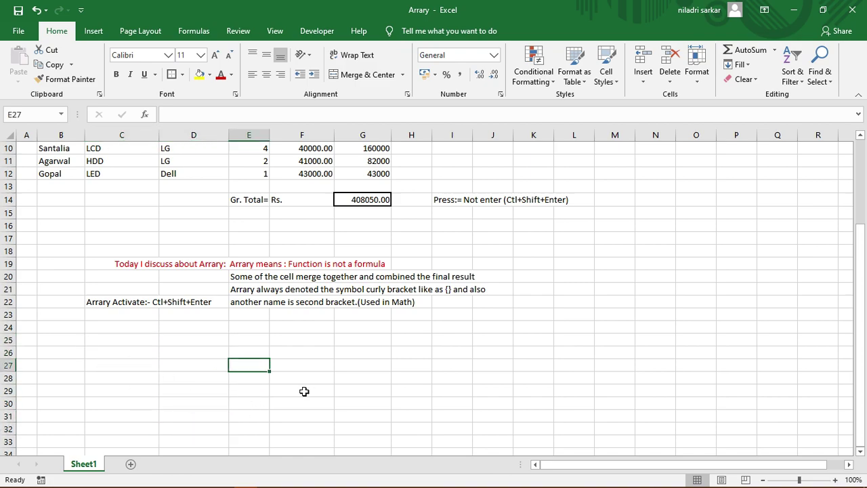
pyautogui.write('LIKE')
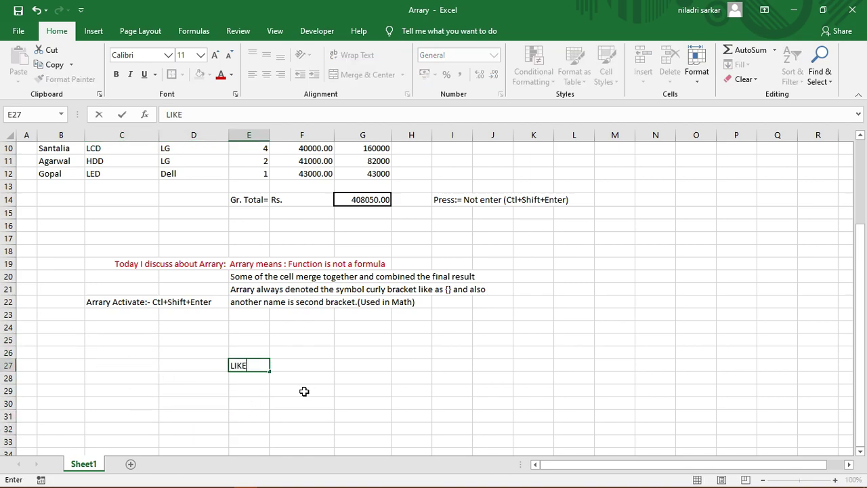
pyautogui.press('Tab')
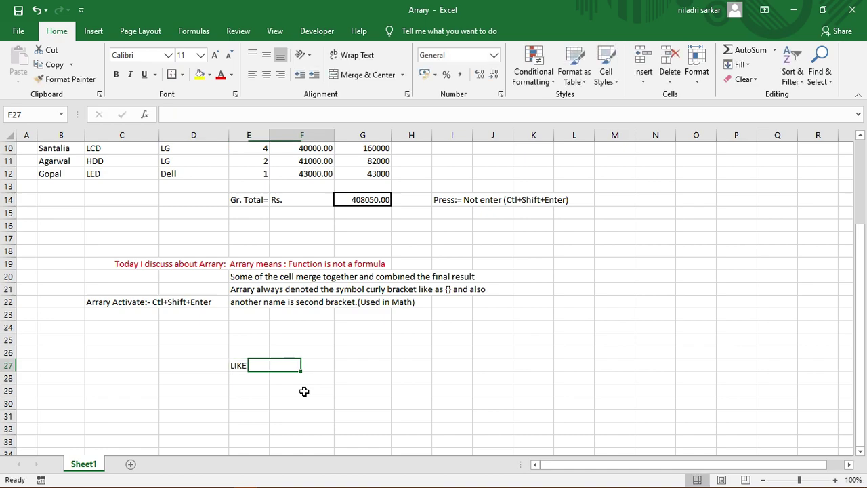
pyautogui.write('SHAE')
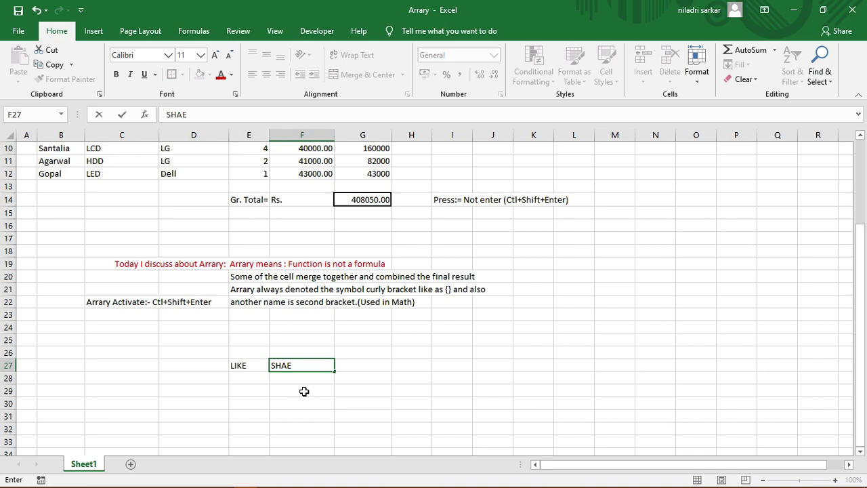
pyautogui.press('BackSpace')
pyautogui.write('RE')
pyautogui.press('Tab')
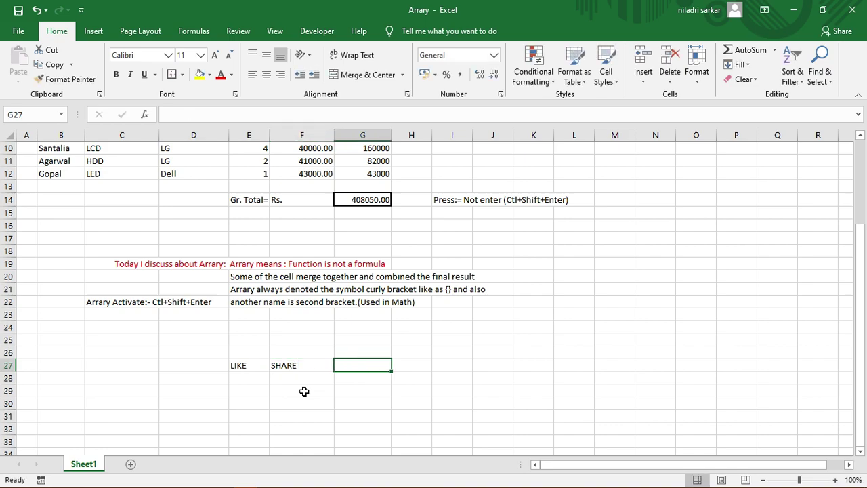
pyautogui.write('SUBSCRIBED')
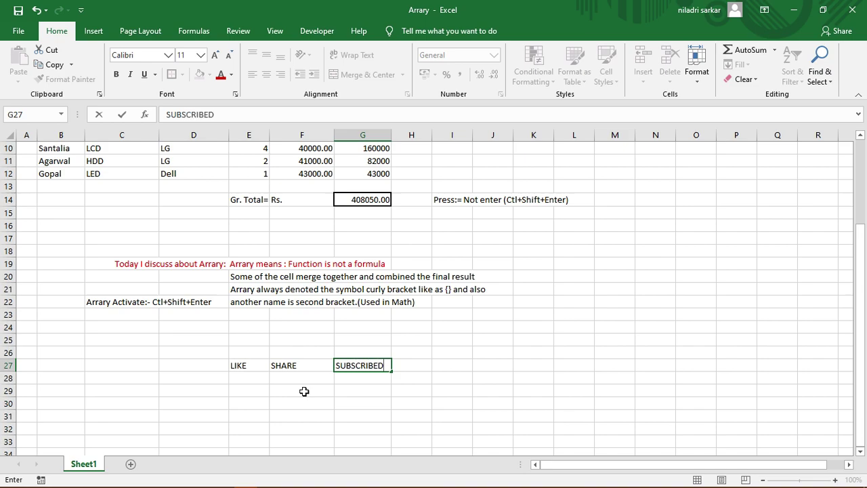
pyautogui.click(241, 365)
# Step: Centre the three words in E27:G27 and colour them red
pyautogui.moveTo(256, 366); pyautogui.dragTo(354, 366)
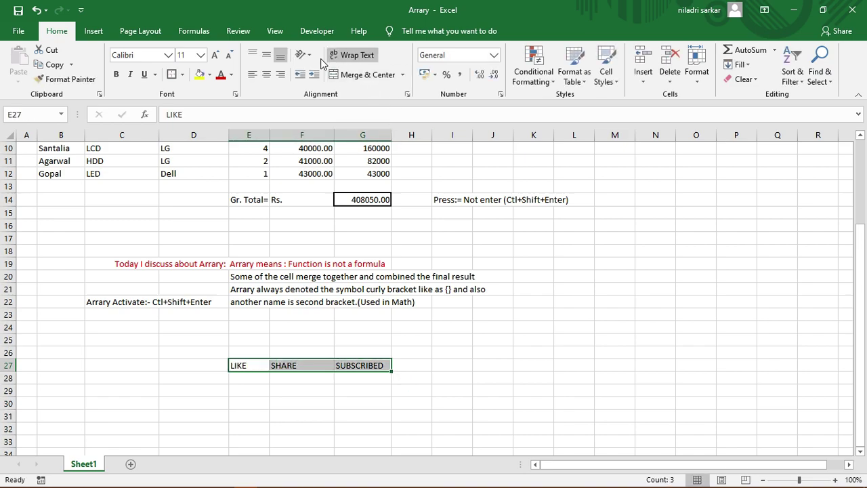
pyautogui.click(265, 74)
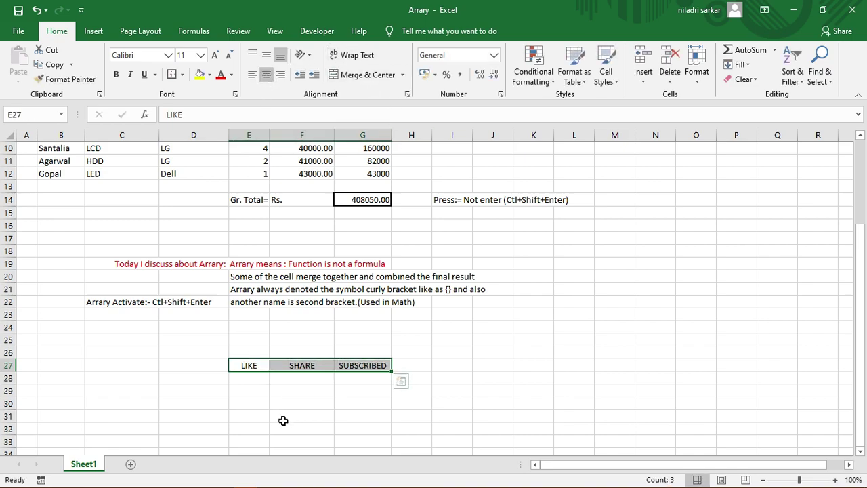
pyautogui.click(220, 74)
pyautogui.click(547, 379)
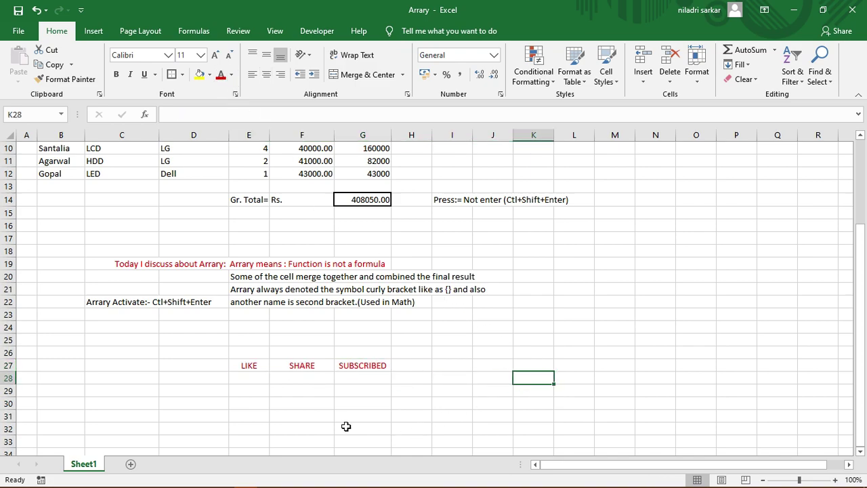
# Step: Return to the top of the sheet and save the workbook from the File menu
pyautogui.scroll(-1, 325, 423)
pyautogui.scroll(2, 298, 411)
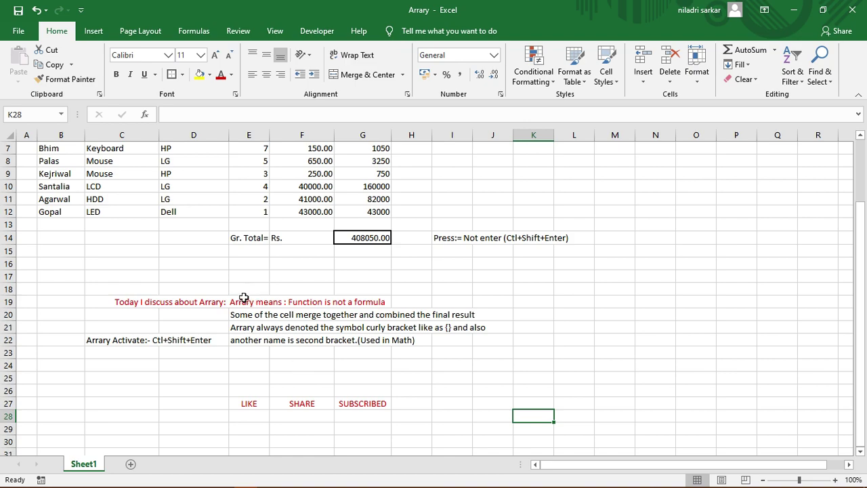
pyautogui.scroll(2, 244, 295)
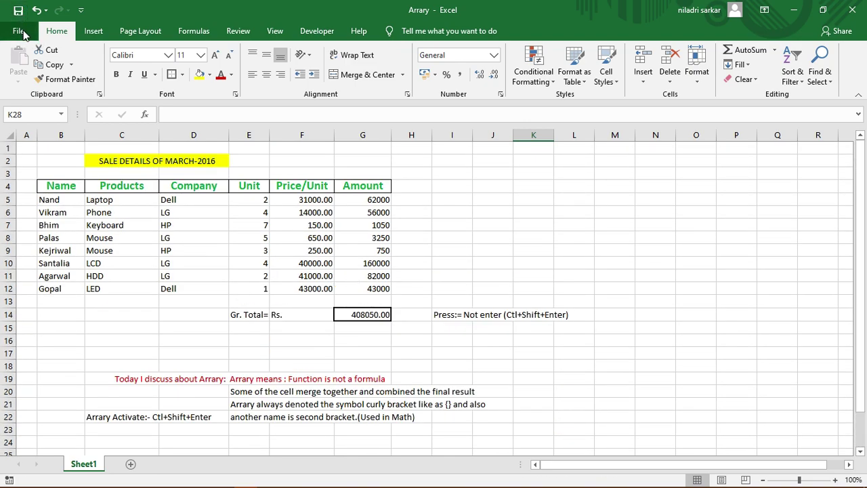
pyautogui.click(22, 30)
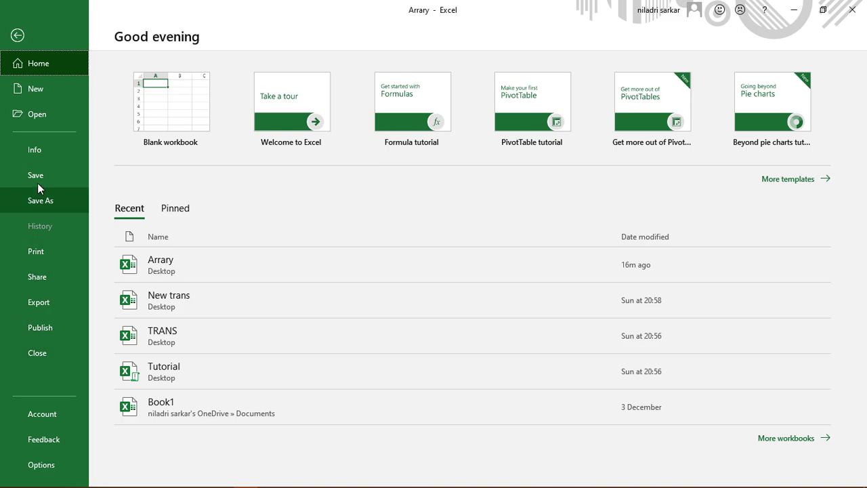
pyautogui.click(39, 177)
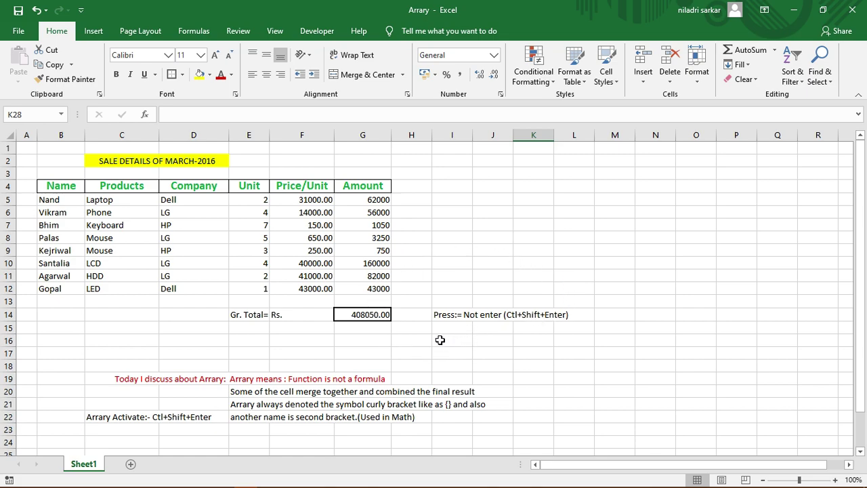
pyautogui.scroll(-1, 117, 364)
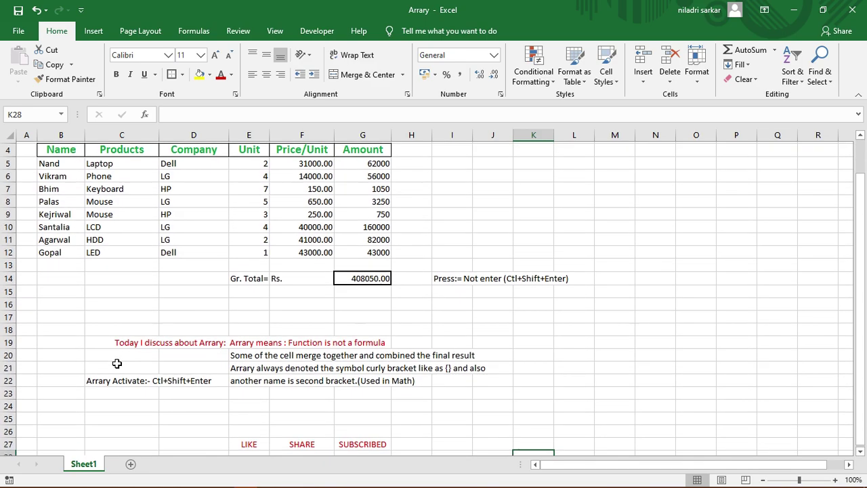
pyautogui.scroll(-1, 117, 363)
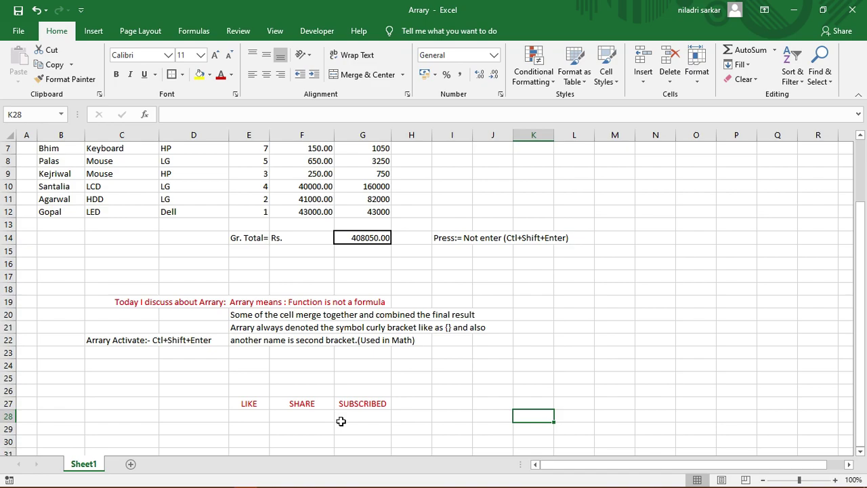
pyautogui.scroll(-1, 297, 333)
pyautogui.scroll(1, 297, 332)
pyautogui.scroll(1, 297, 332)
pyautogui.scroll(1, 297, 333)
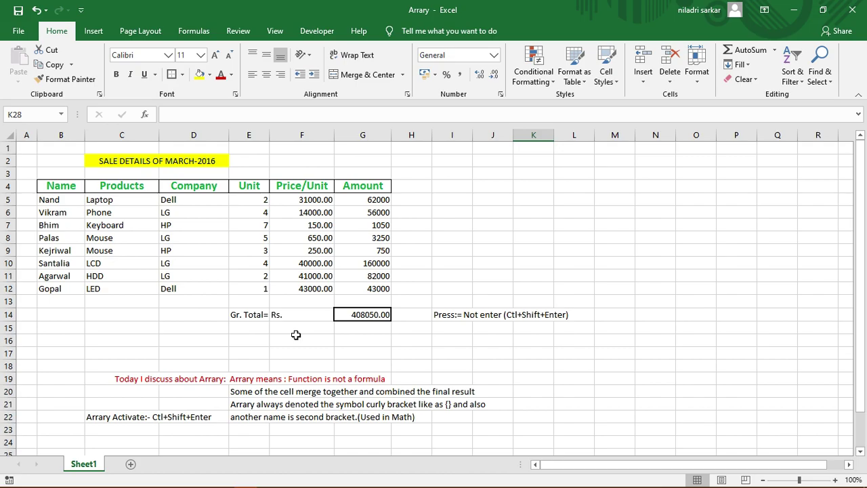
pyautogui.hotkey('alt', 'z')
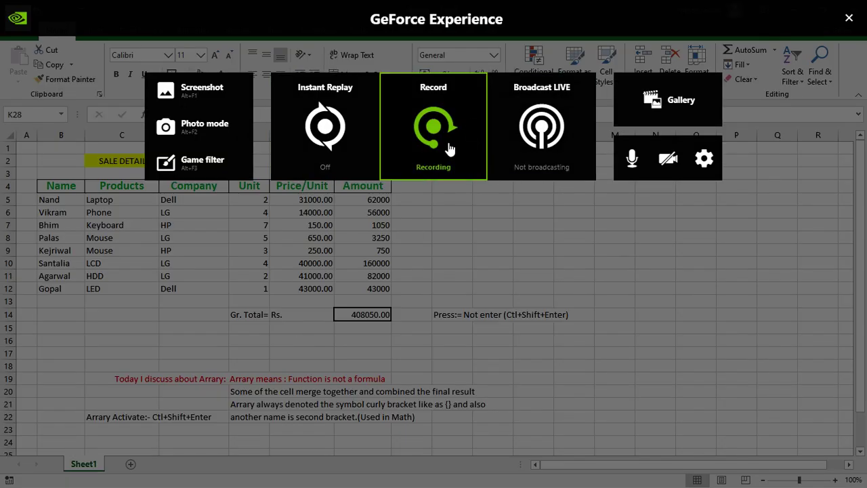